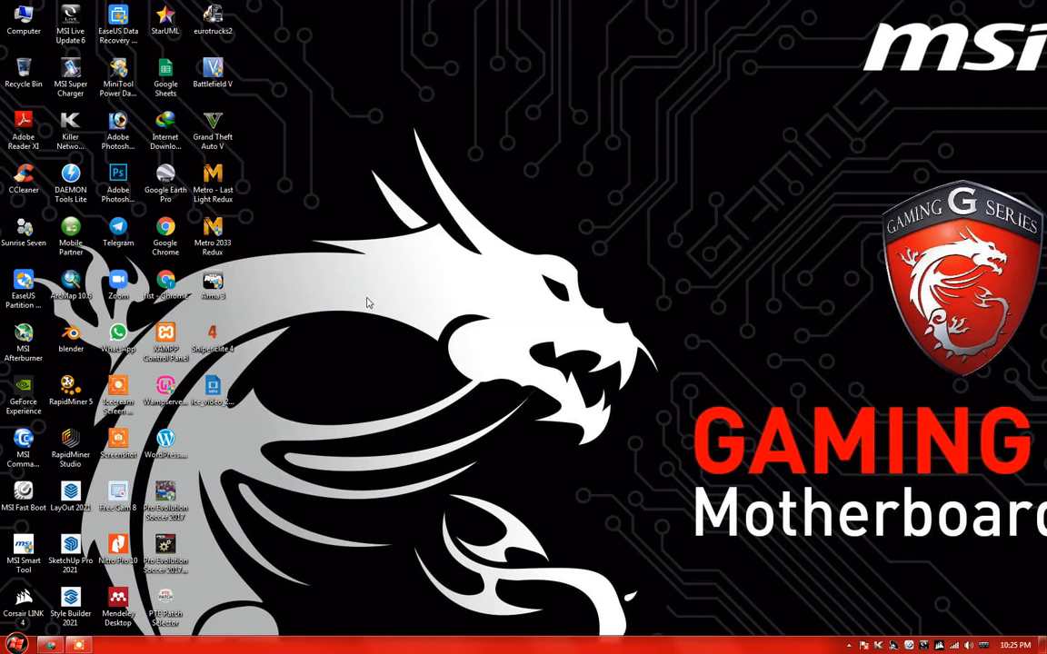
# Launch ArcMap 10.6 from the ArcGIS program group.
pyautogui.click(16, 646)
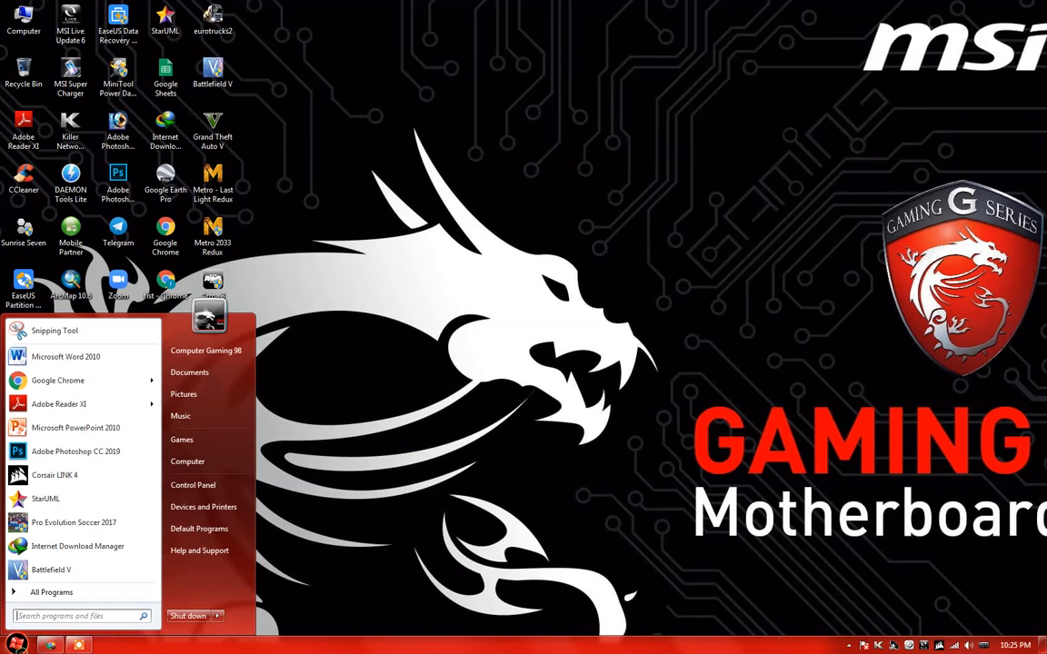
pyautogui.click(50, 591)
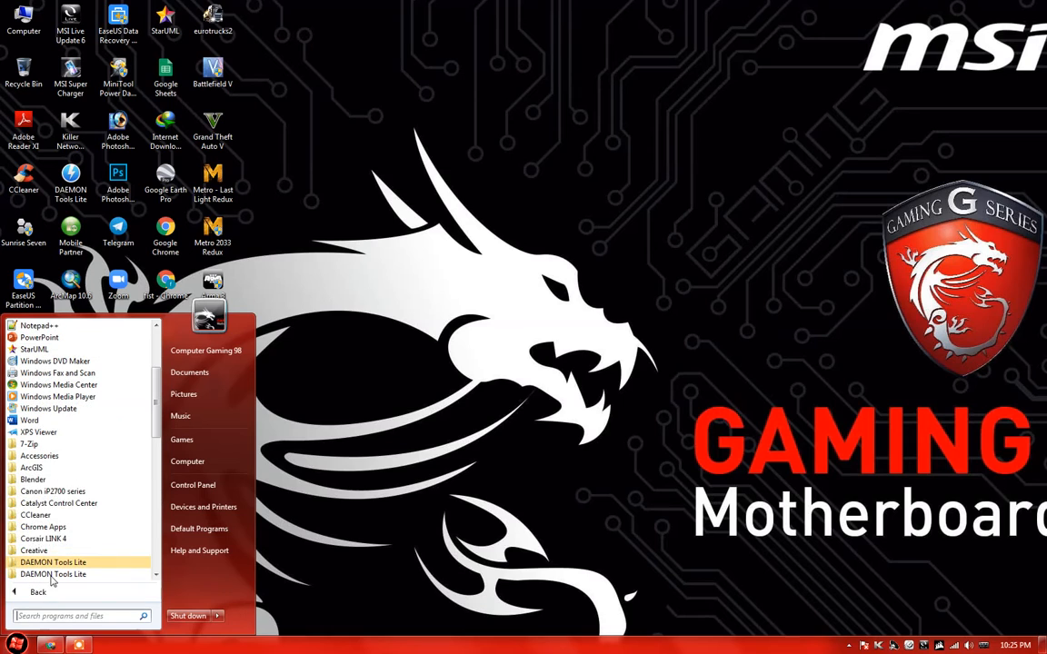
pyautogui.click(51, 469)
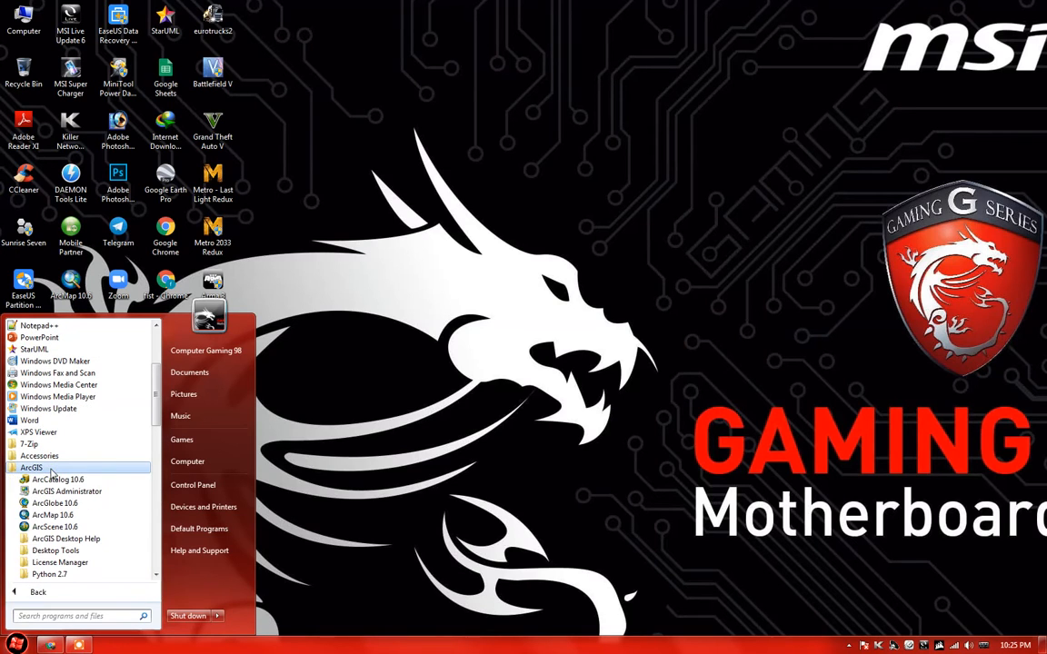
pyautogui.click(53, 515)
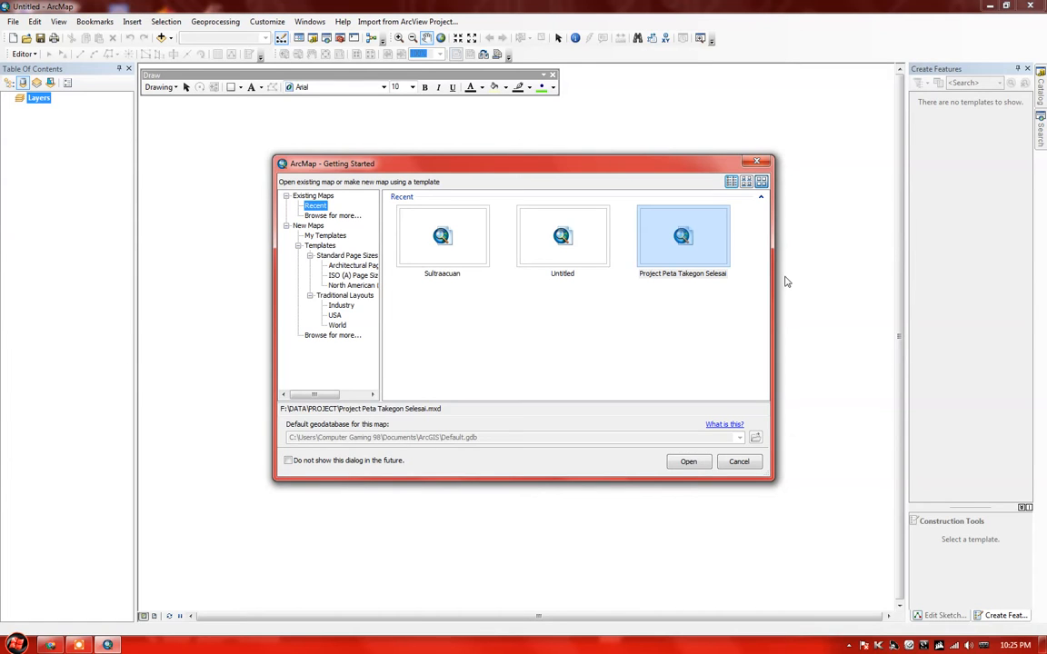
# Dismiss the Getting Started dialog and create a new map document from the Blank Map template.
pyautogui.click(739, 463)
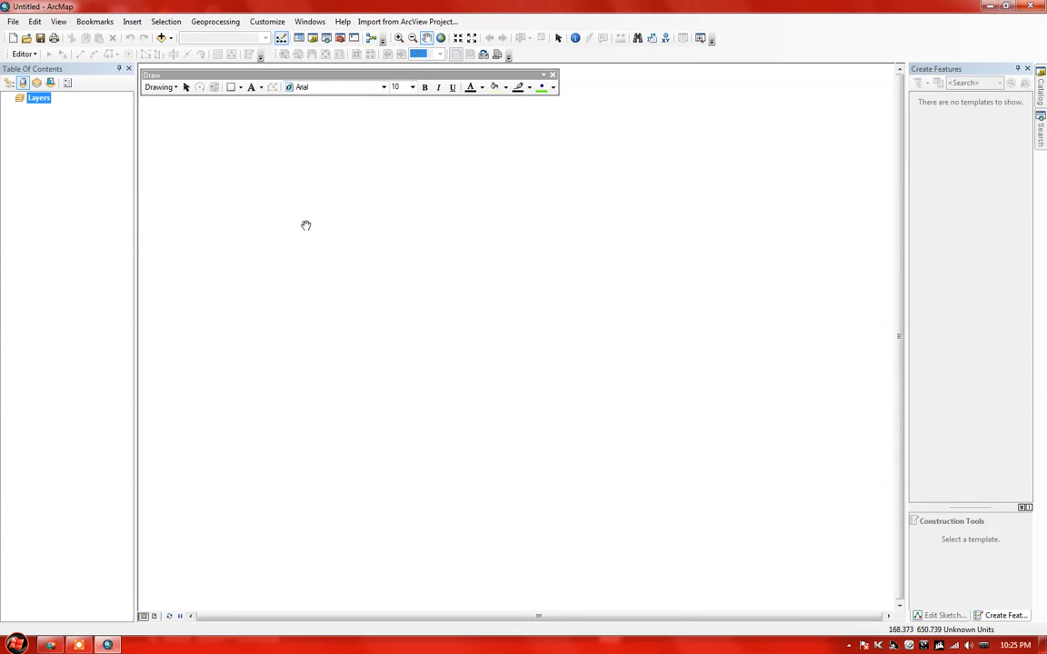
pyautogui.click(13, 38)
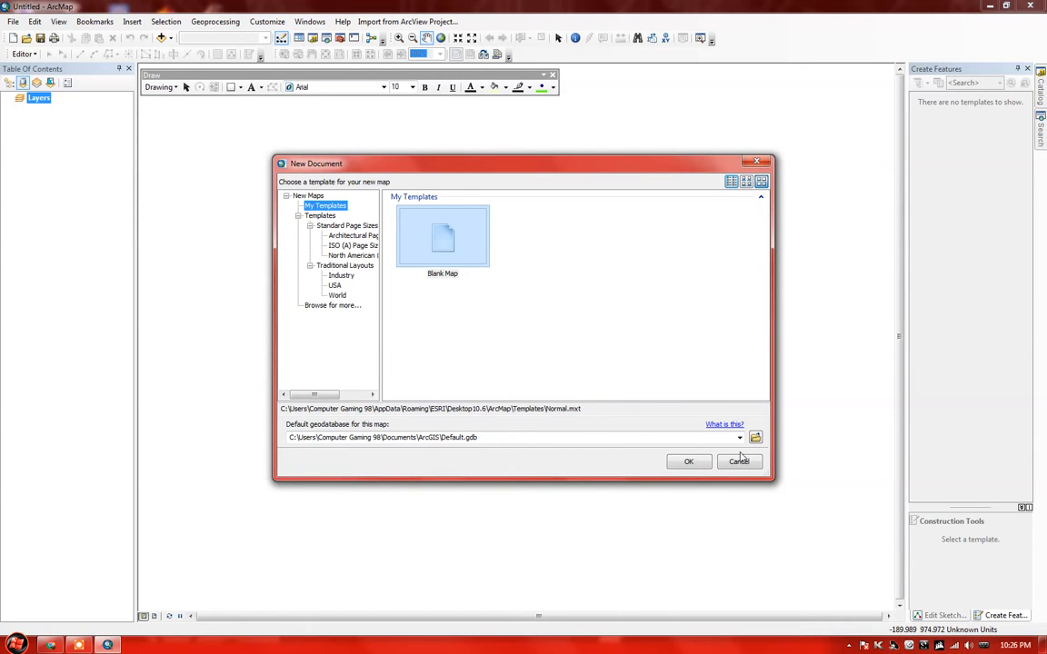
pyautogui.click(691, 463)
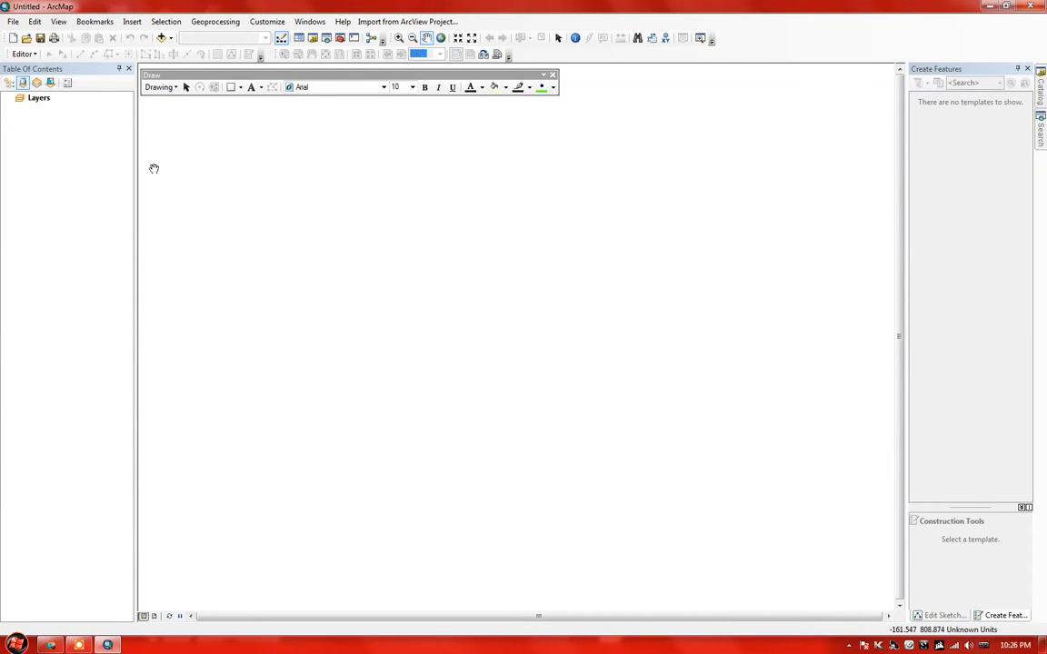
# Start adding data and connect to the LATIHAN folder inside the CD Penyerta folder of Sistem Informasi Geografis on drive D.
pyautogui.click(160, 39)
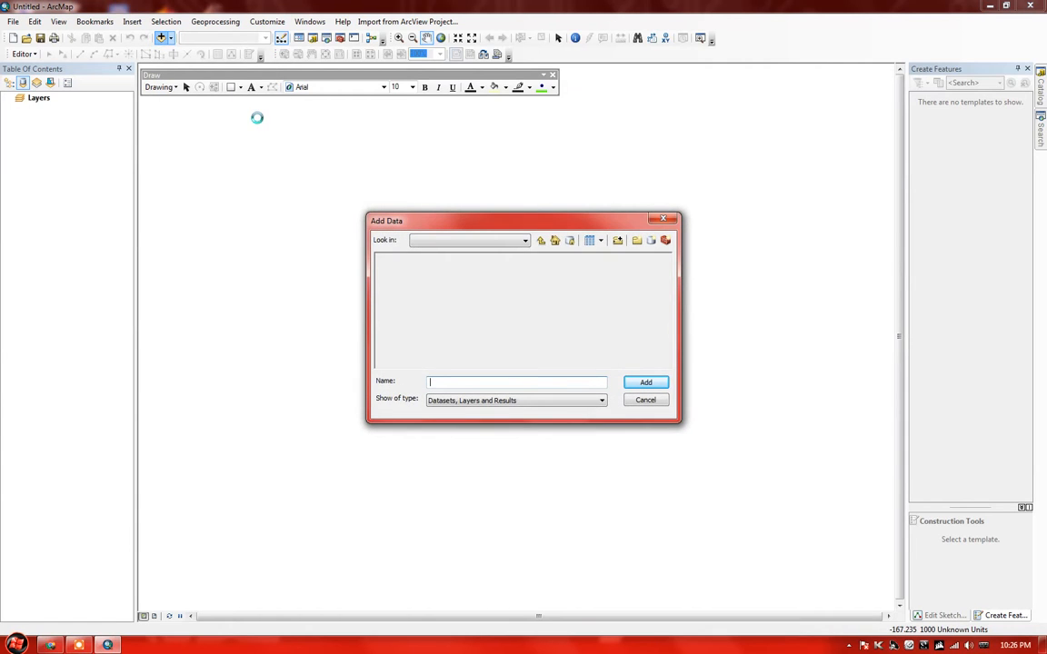
pyautogui.click(617, 241)
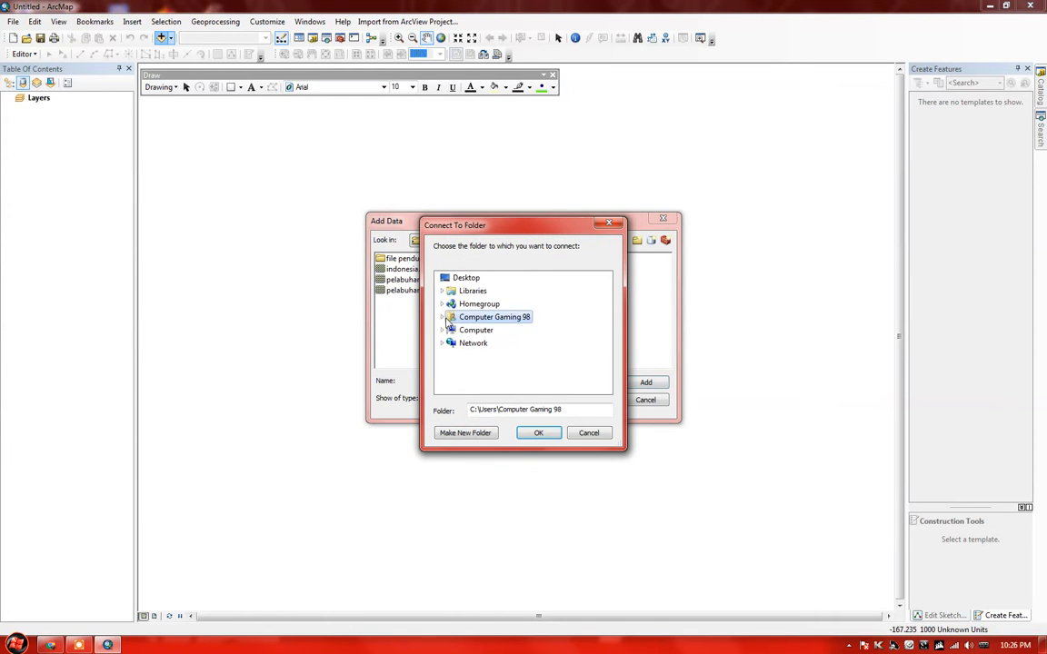
pyautogui.click(444, 332)
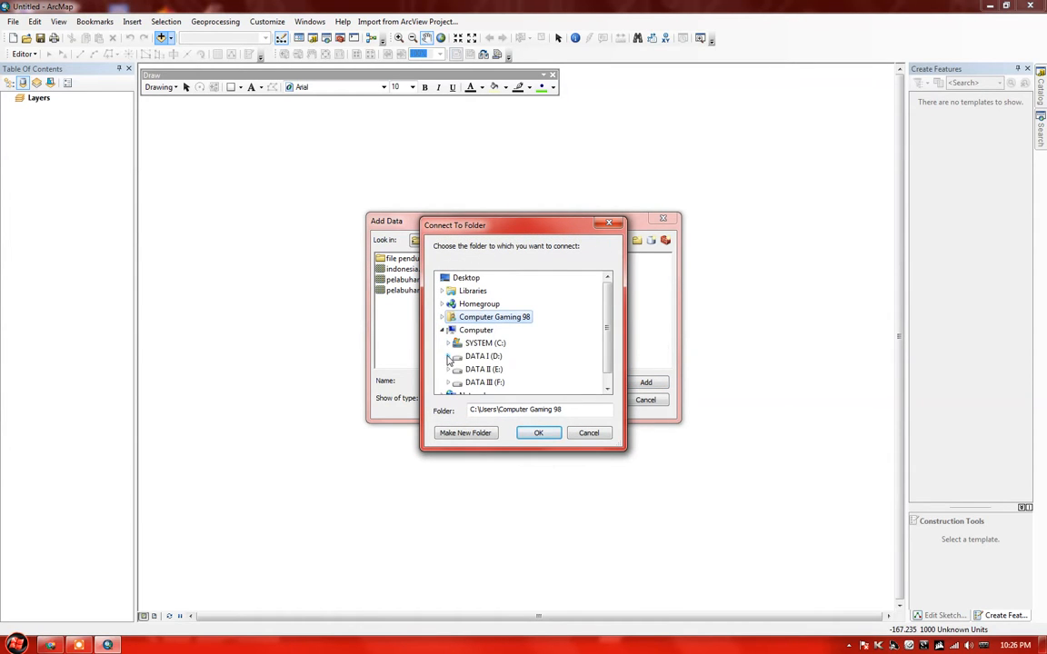
pyautogui.click(452, 356)
pyautogui.scroll(-1, 456, 356)
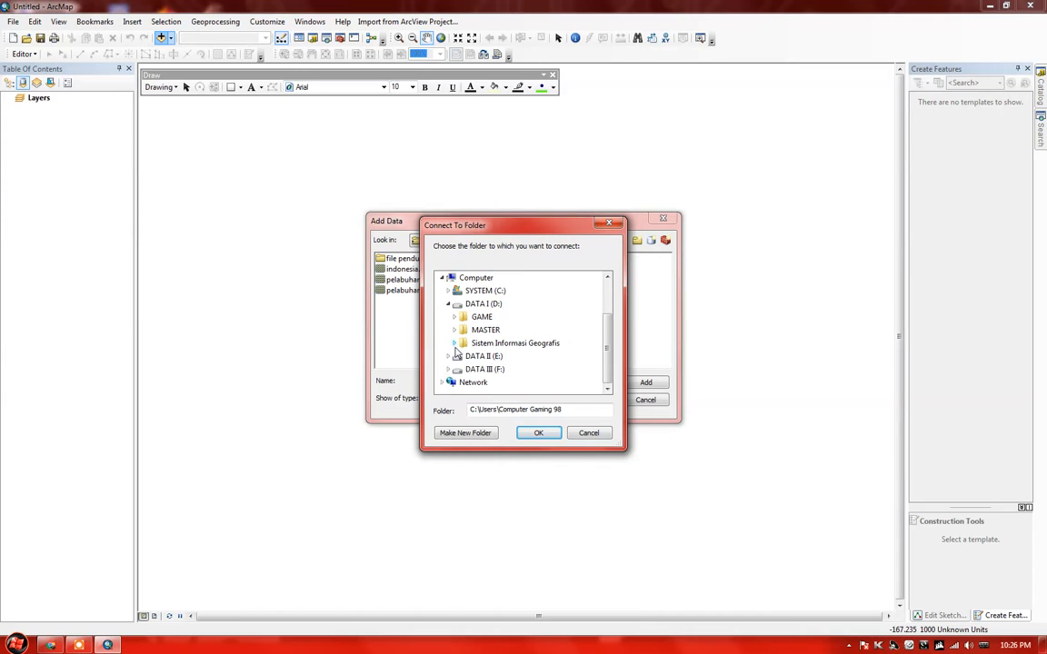
pyautogui.click(455, 344)
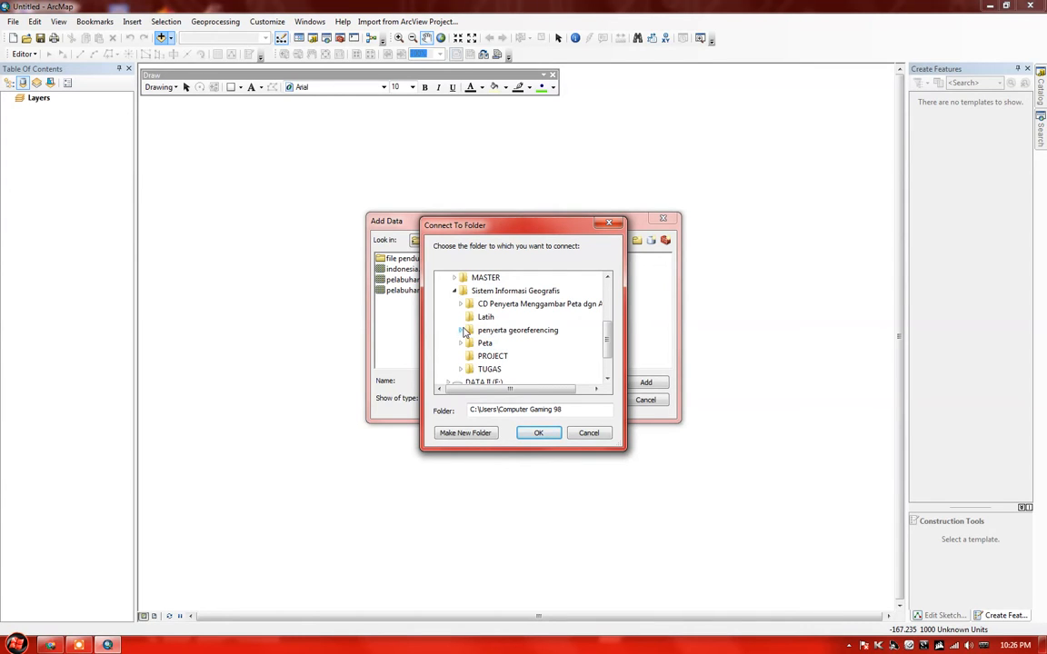
pyautogui.click(460, 304)
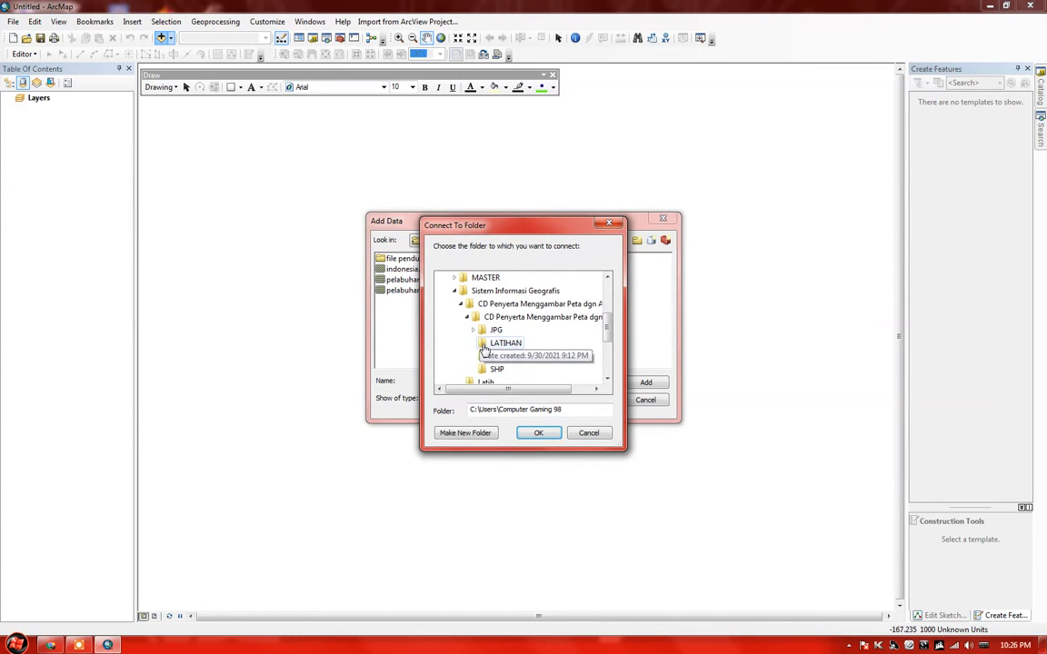
pyautogui.click(498, 343)
pyautogui.click(537, 433)
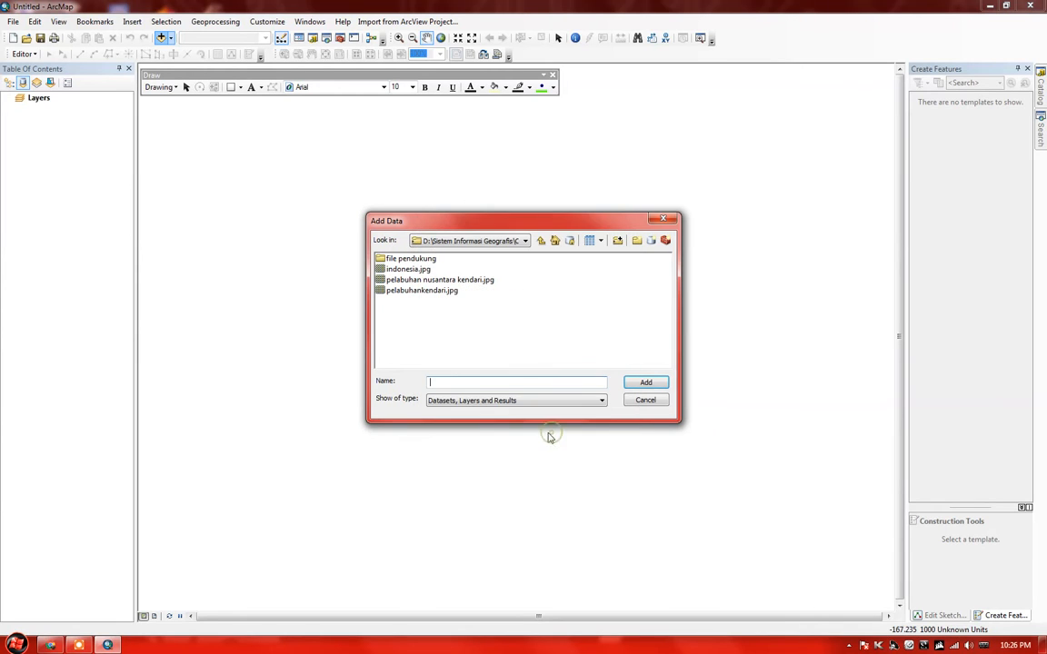
# Add the raster indonesia.jpg to the map, accepting the missing spatial reference.
pyautogui.click(409, 272)
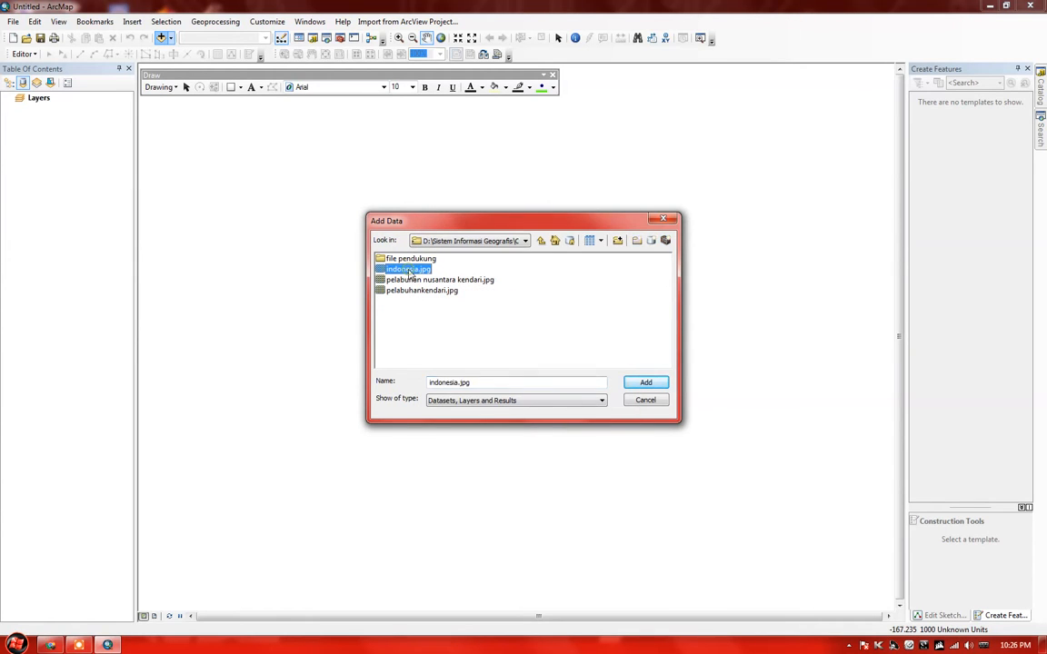
pyautogui.click(642, 382)
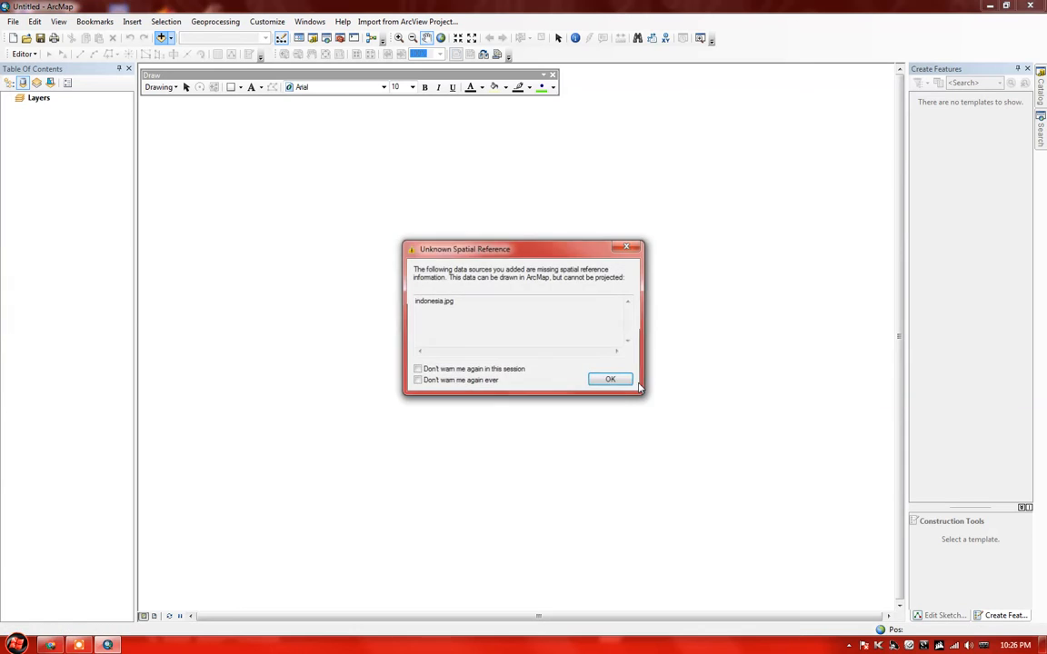
pyautogui.click(611, 380)
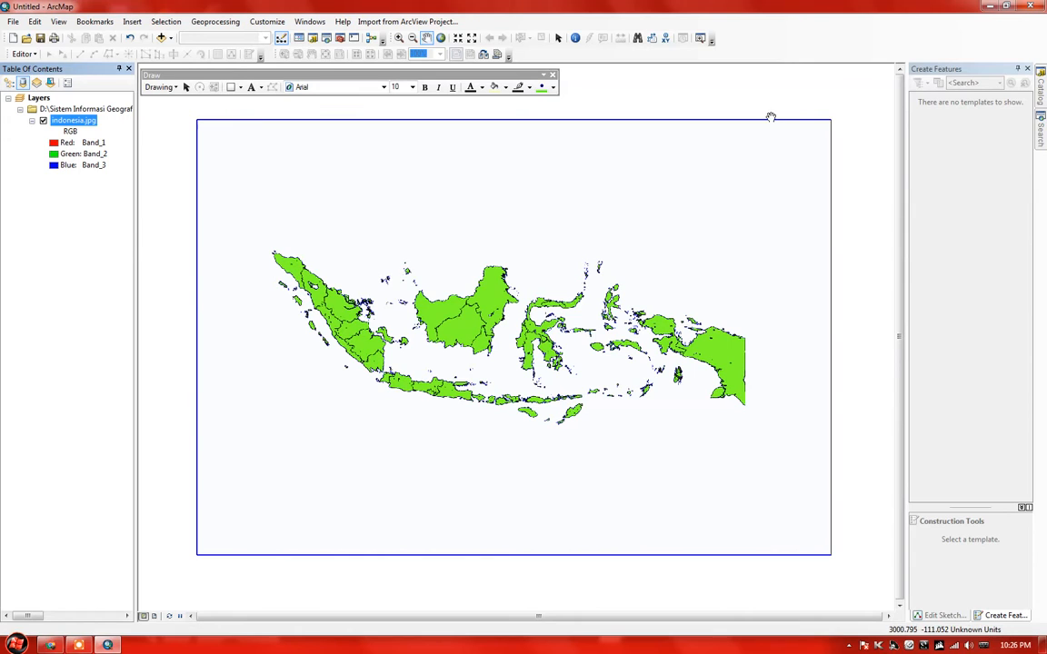
# Set the Layers data frame's coordinate system to the World geographic system WGS 1984 (Transit).
pyautogui.click(40, 98)
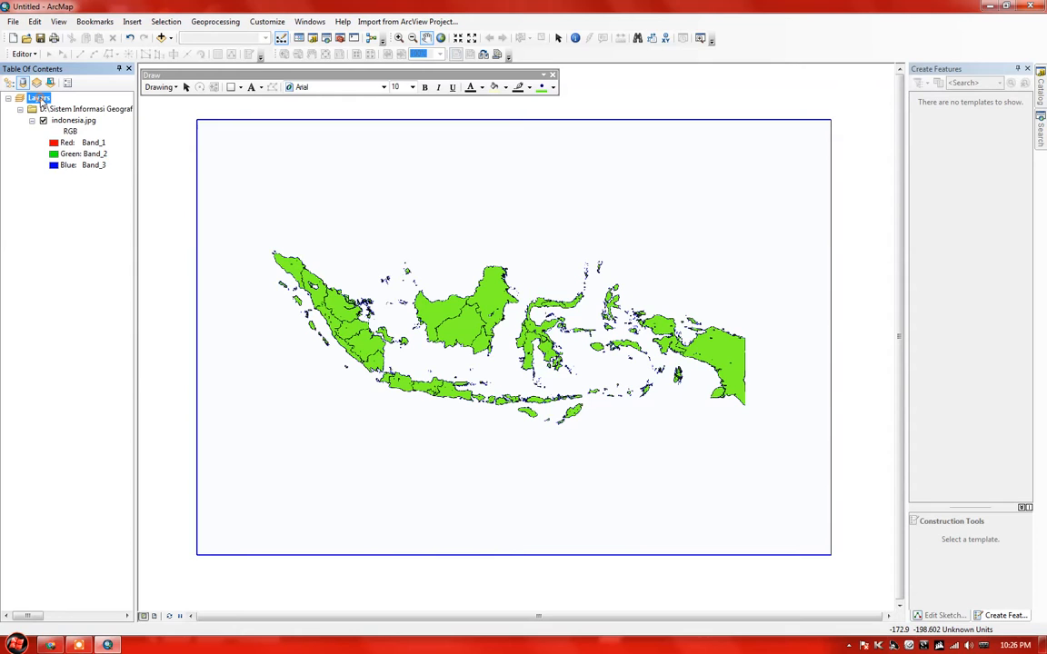
pyautogui.rightClick(40, 98)
pyautogui.click(80, 369)
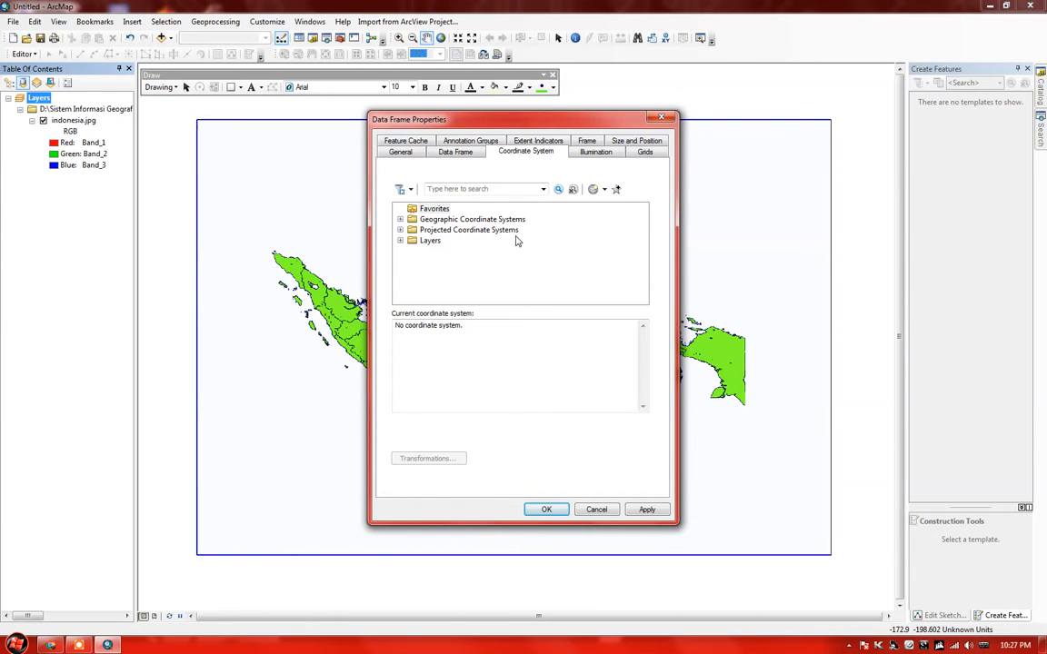
pyautogui.click(401, 221)
pyautogui.scroll(-3, 473, 255)
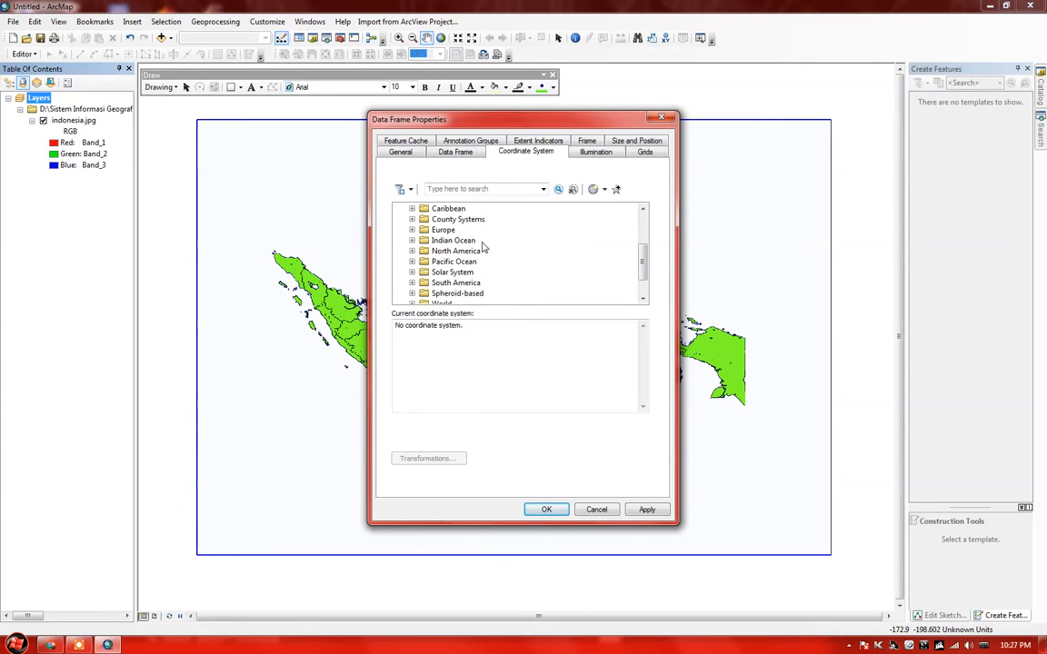
pyautogui.click(412, 272)
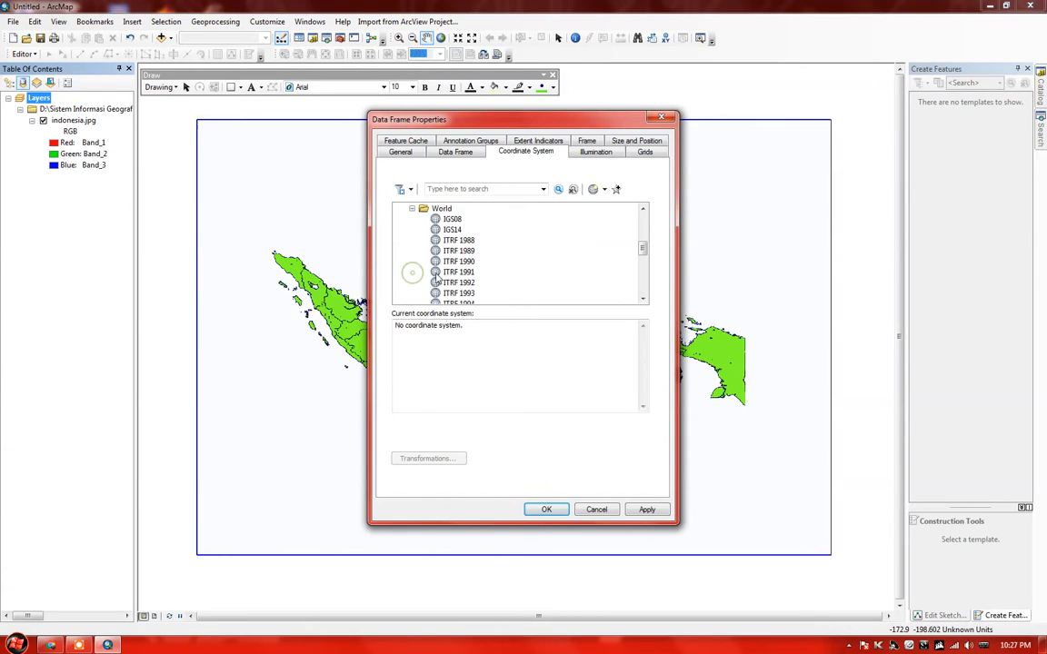
pyautogui.scroll(-5, 464, 273)
pyautogui.scroll(-1, 468, 278)
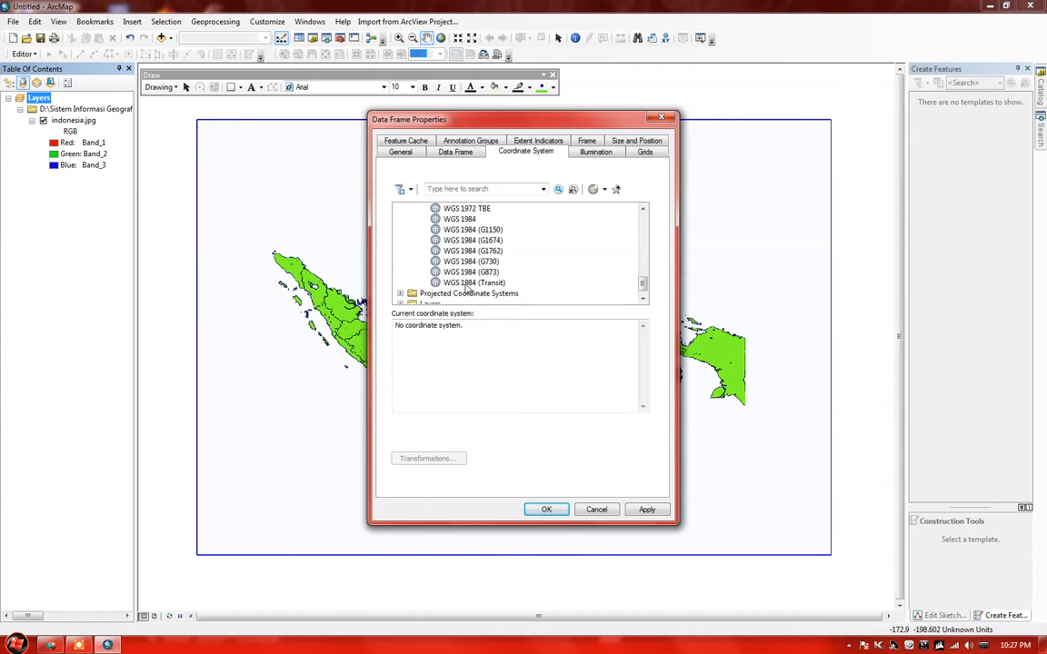
pyautogui.click(468, 284)
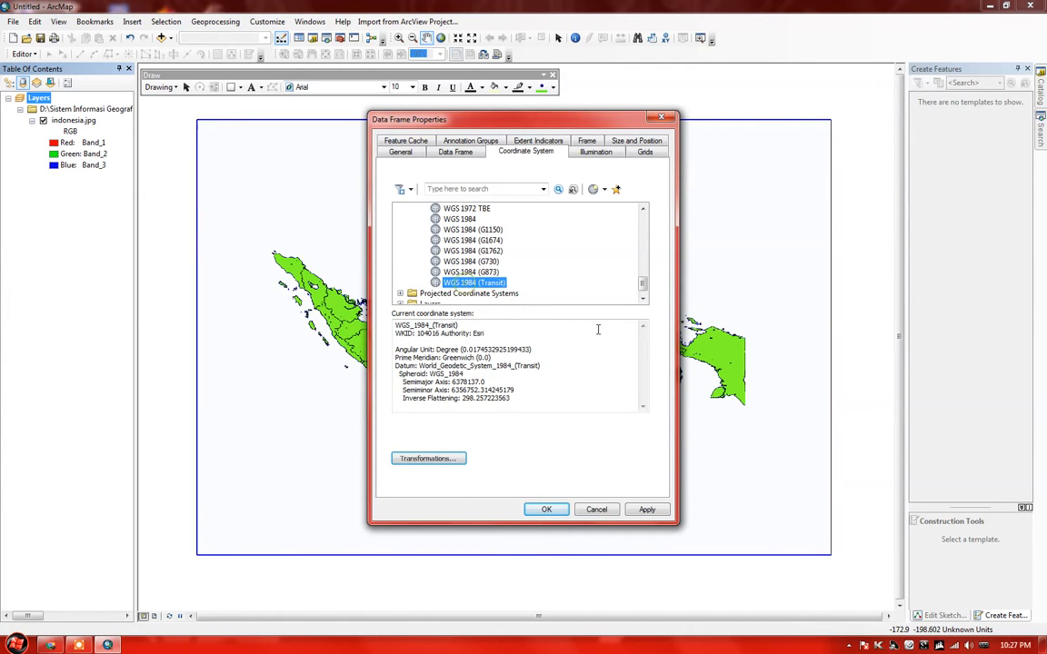
pyautogui.click(647, 510)
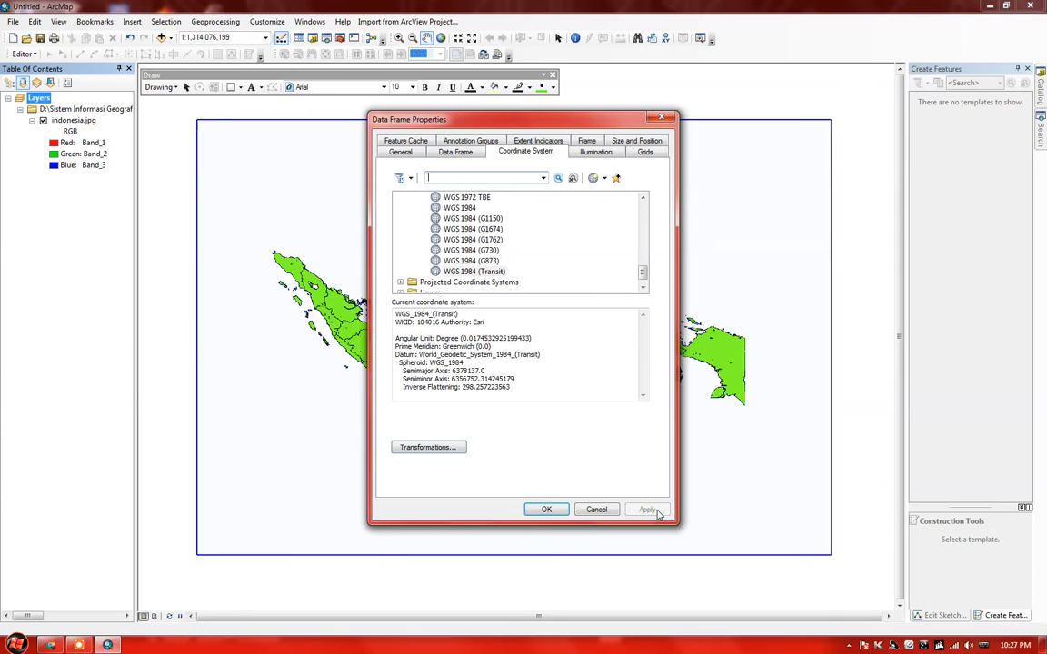
pyautogui.click(546, 510)
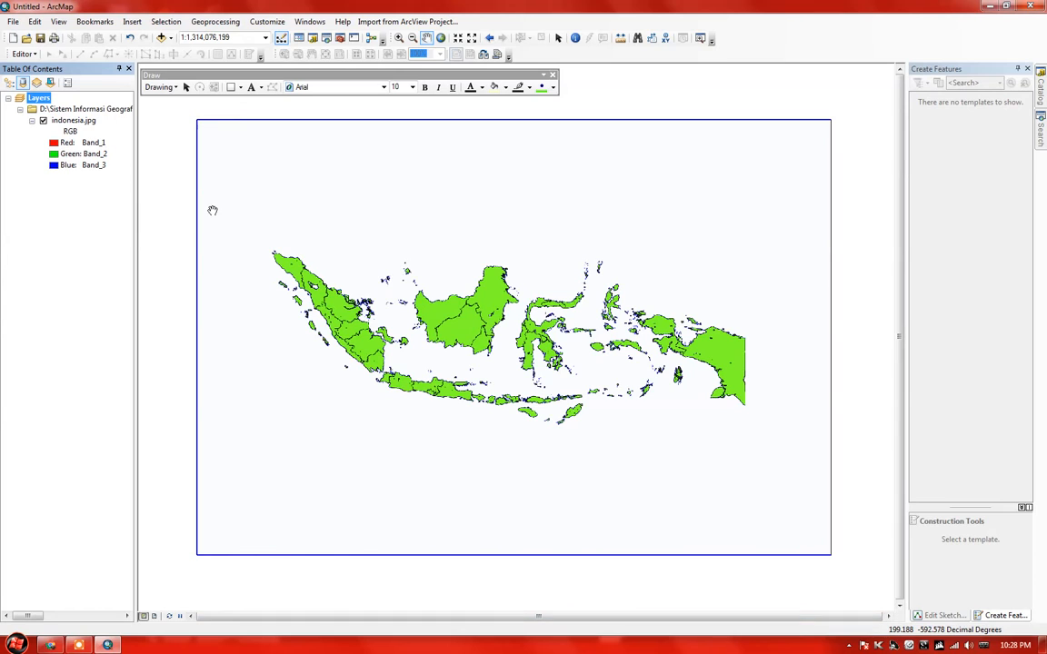
# Enable the Georeferencing toolbar for working with the indonesia.jpg raster.
pyautogui.click(258, 23)
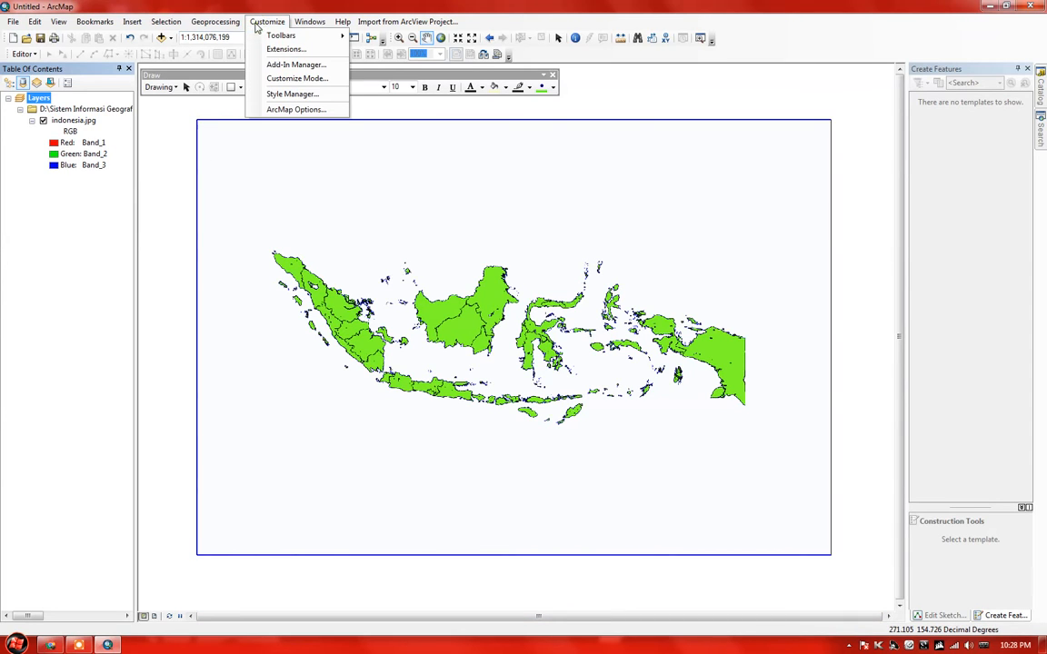
pyautogui.moveTo(280, 35)
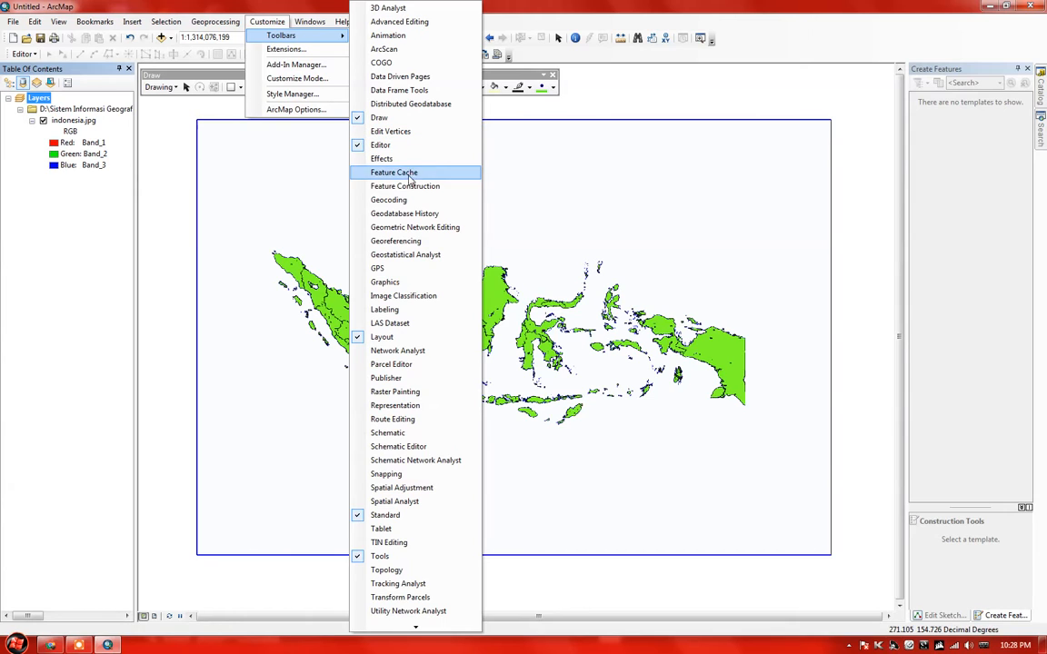
pyautogui.click(397, 241)
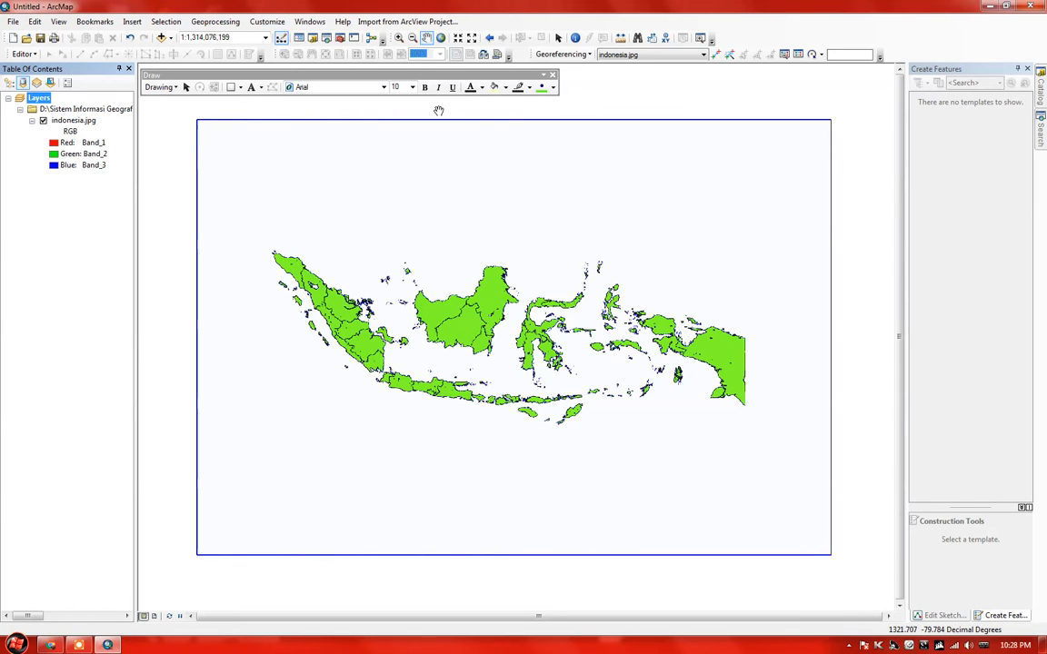
# Place the first control point in the empty upper-left area of indonesia.jpg, above Sumatra, and open its DMS longitude and latitude entry.
pyautogui.click(715, 56)
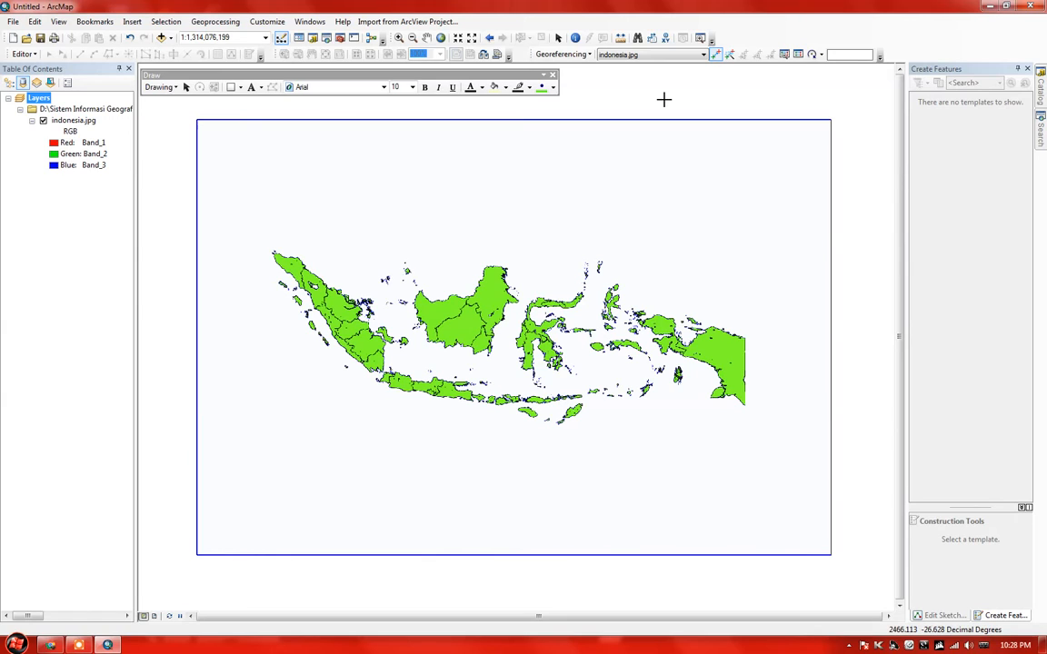
pyautogui.click(258, 173)
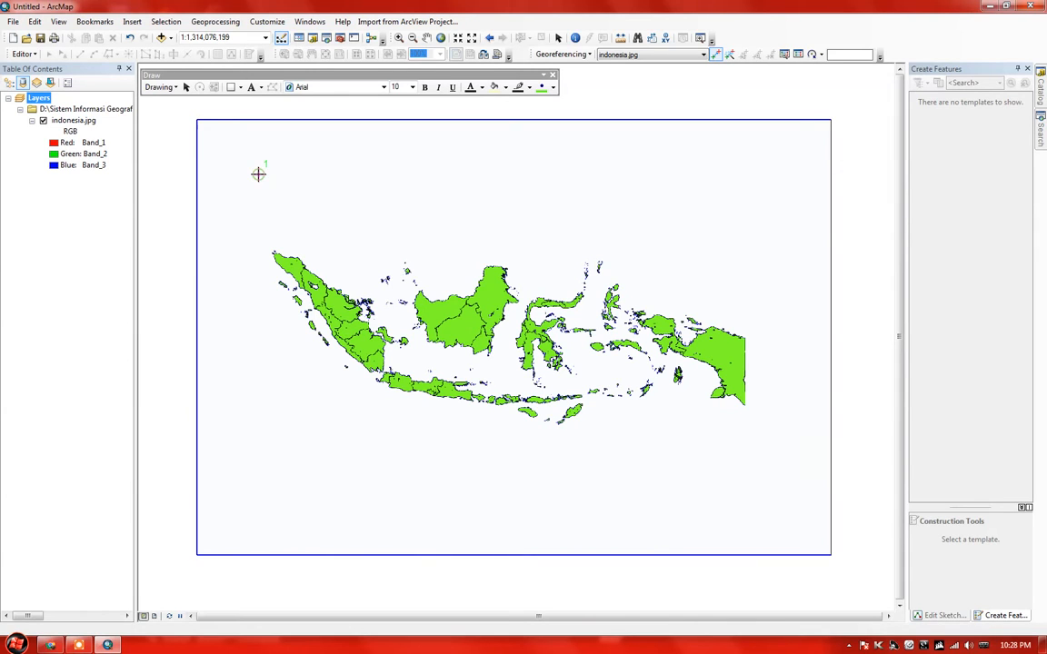
pyautogui.rightClick(259, 174)
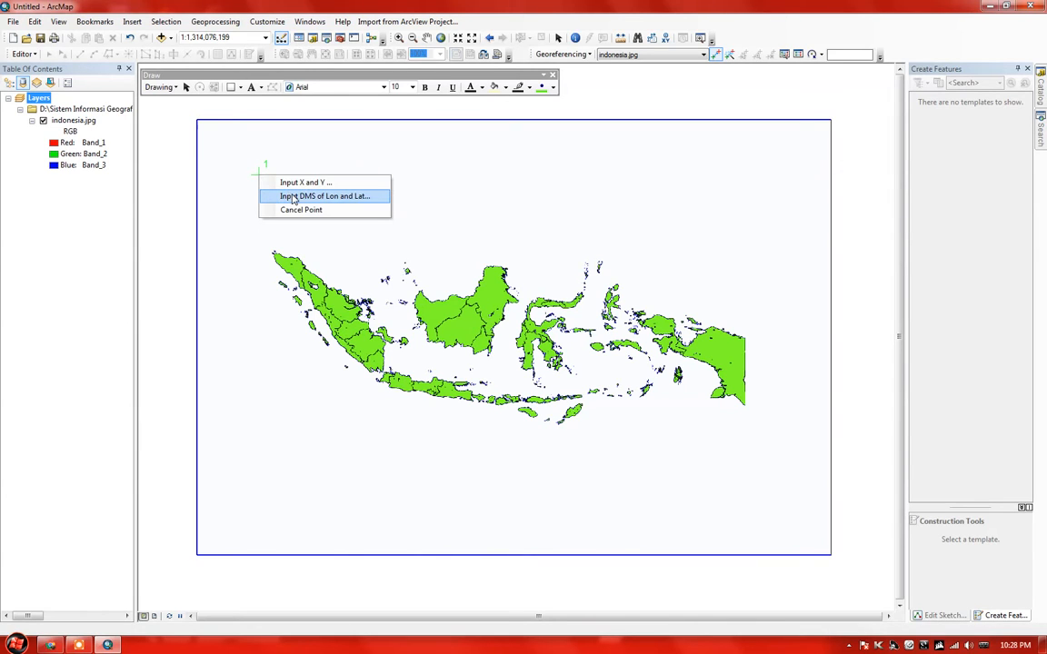
pyautogui.click(272, 197)
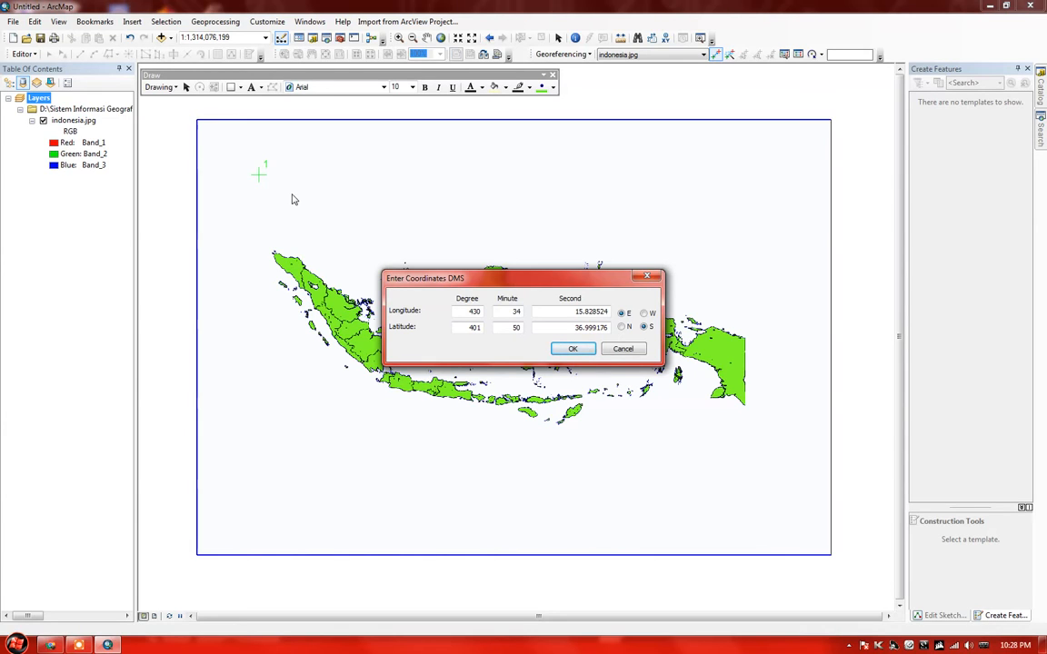
# Set the first control point's degrees and minutes to longitude 121° 0' and latitude 3° 30'.
pyautogui.doubleClick(469, 312)
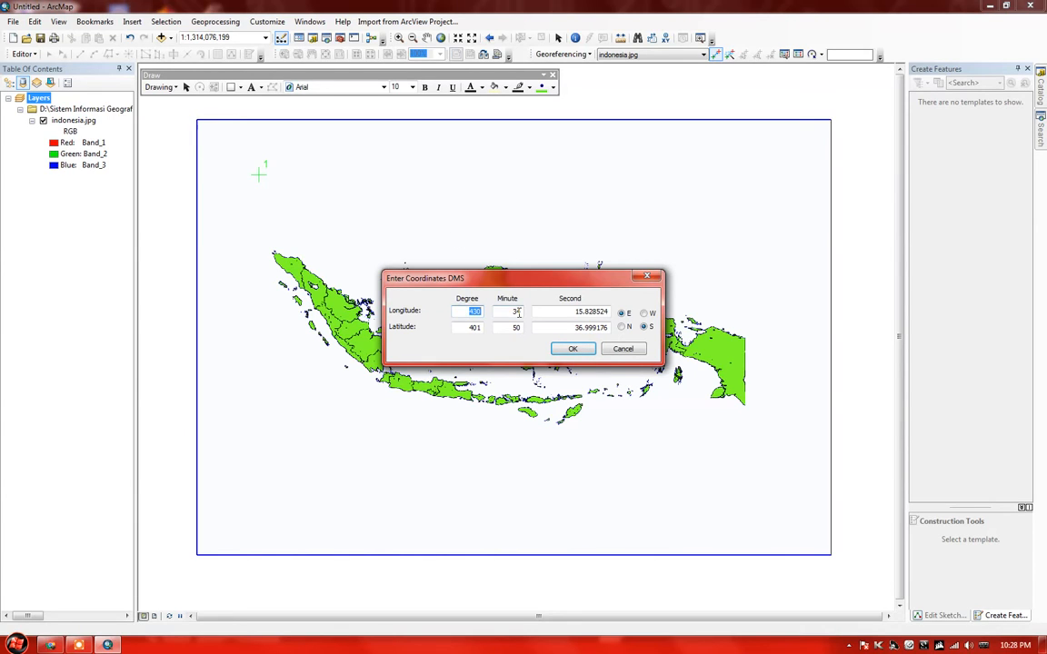
pyautogui.write('121')
pyautogui.doubleClick(471, 328)
pyautogui.write('3')
pyautogui.doubleClick(514, 312)
pyautogui.write('0')
pyautogui.doubleClick(514, 327)
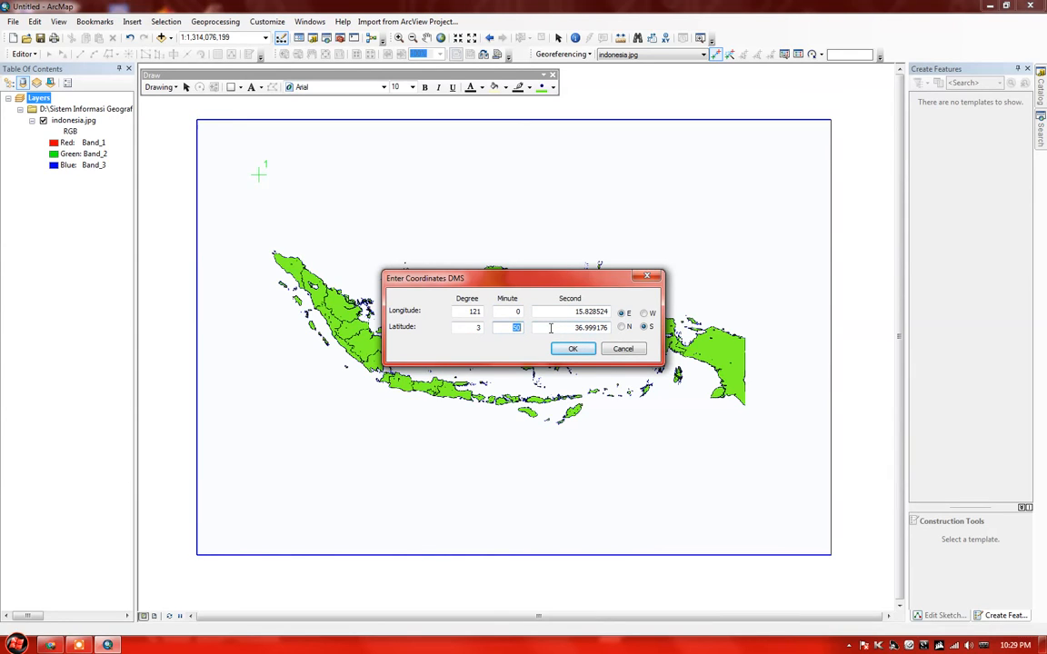
pyautogui.write('3')
# Set both seconds values of the first control point to 0 with longitude east, and accept the coordinates.
pyautogui.doubleClick(593, 312)
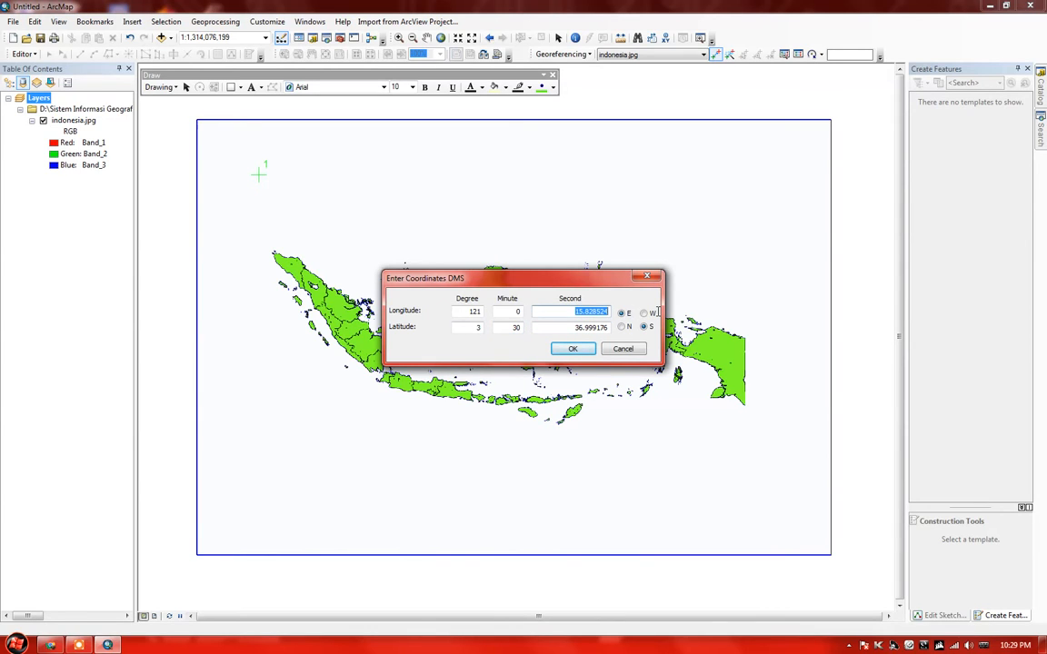
pyautogui.write('0')
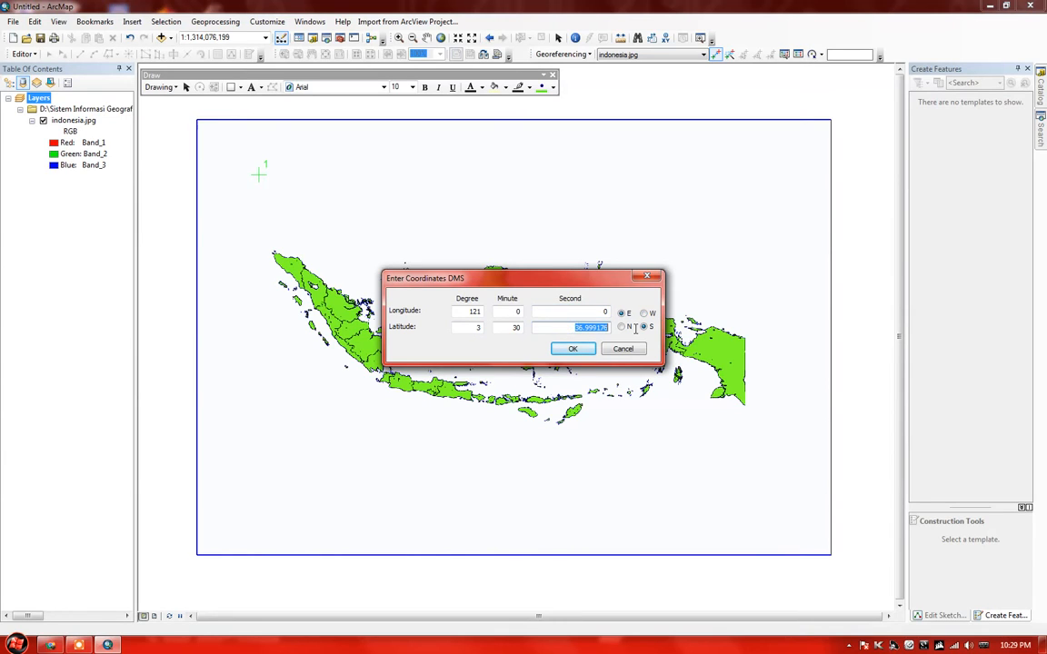
pyautogui.doubleClick(587, 327)
pyautogui.write('0')
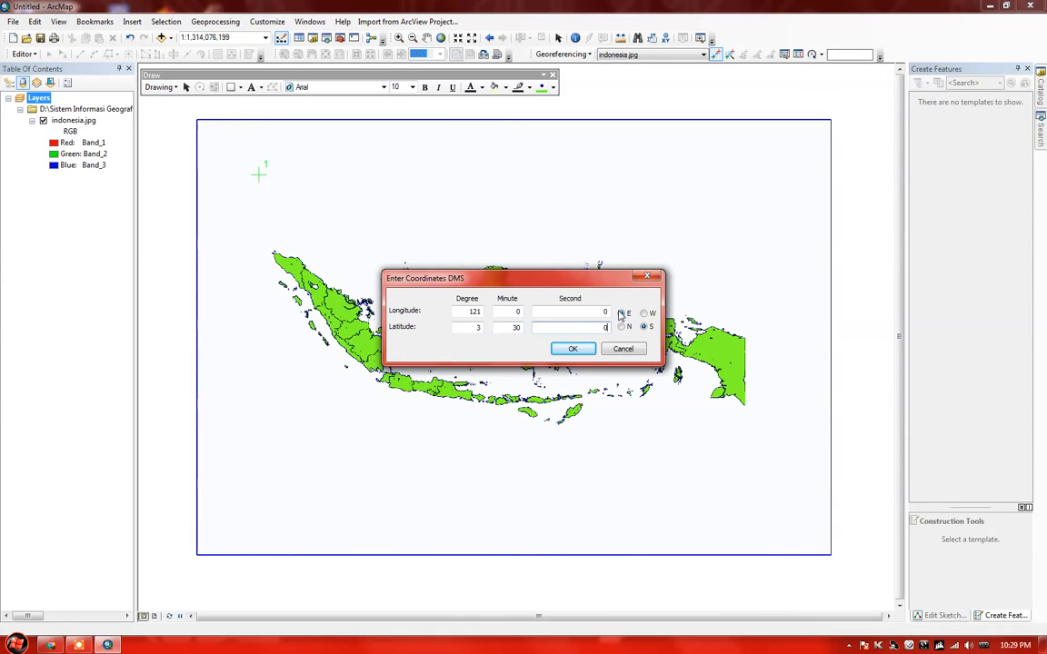
pyautogui.click(621, 314)
pyautogui.click(575, 349)
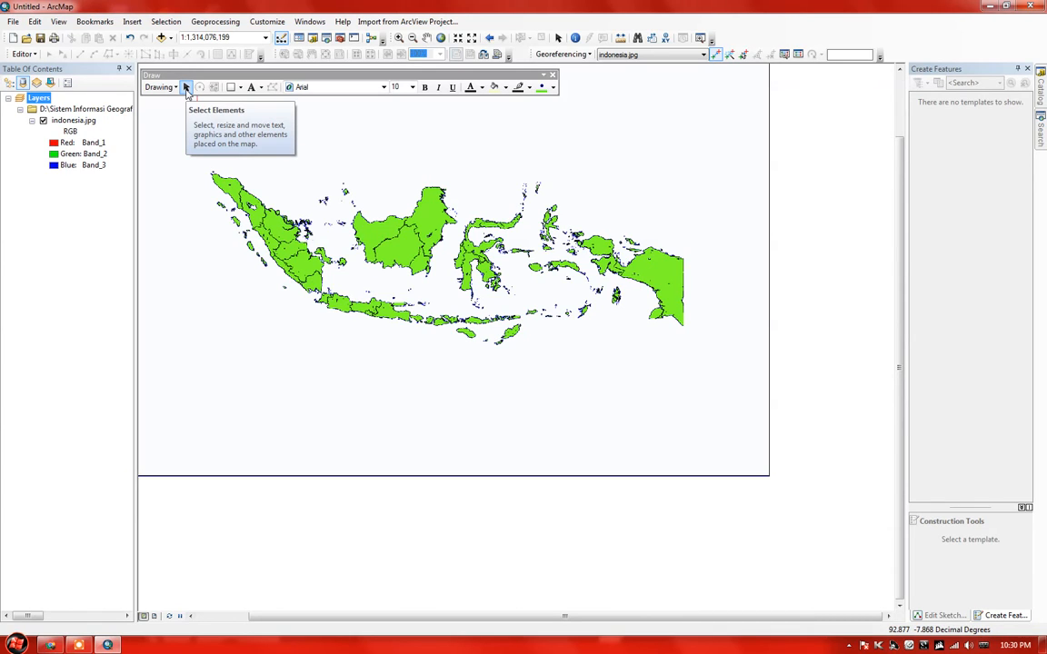
# Place the second control point in the empty upper-right area of indonesia.jpg, above Papua, and open its DMS longitude and latitude entry.
pyautogui.click(186, 88)
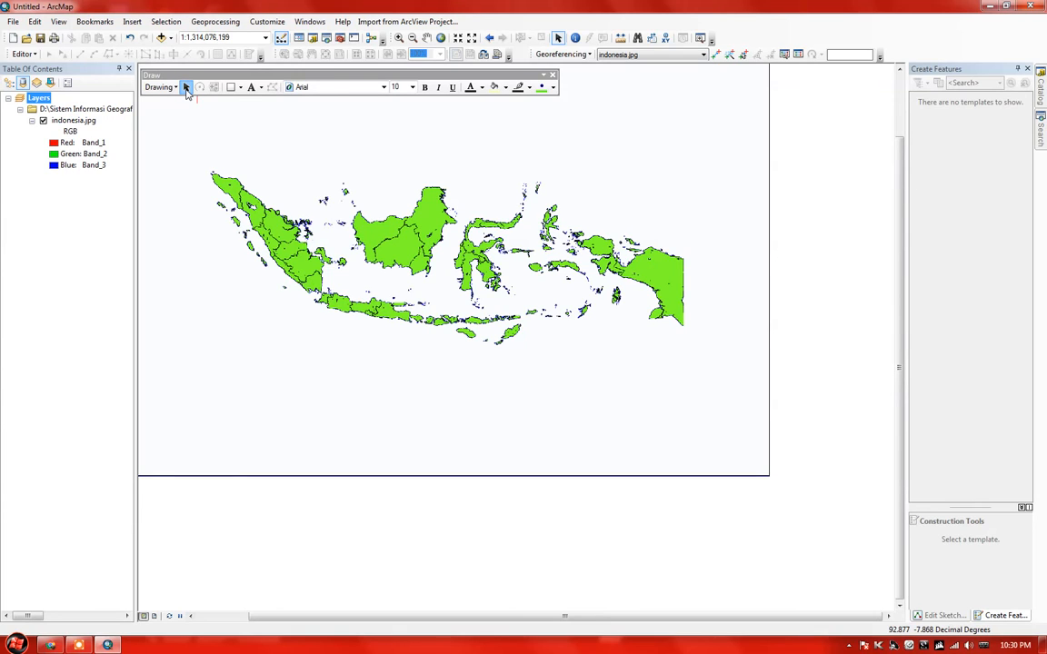
pyautogui.click(86, 124)
pyautogui.rightClick(88, 124)
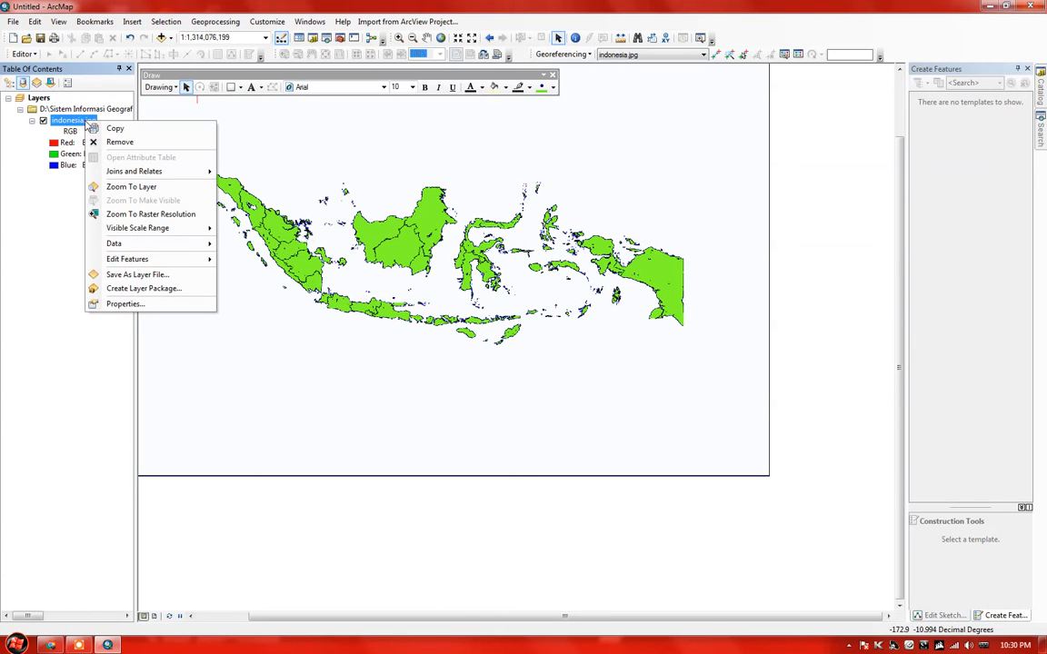
pyautogui.click(117, 187)
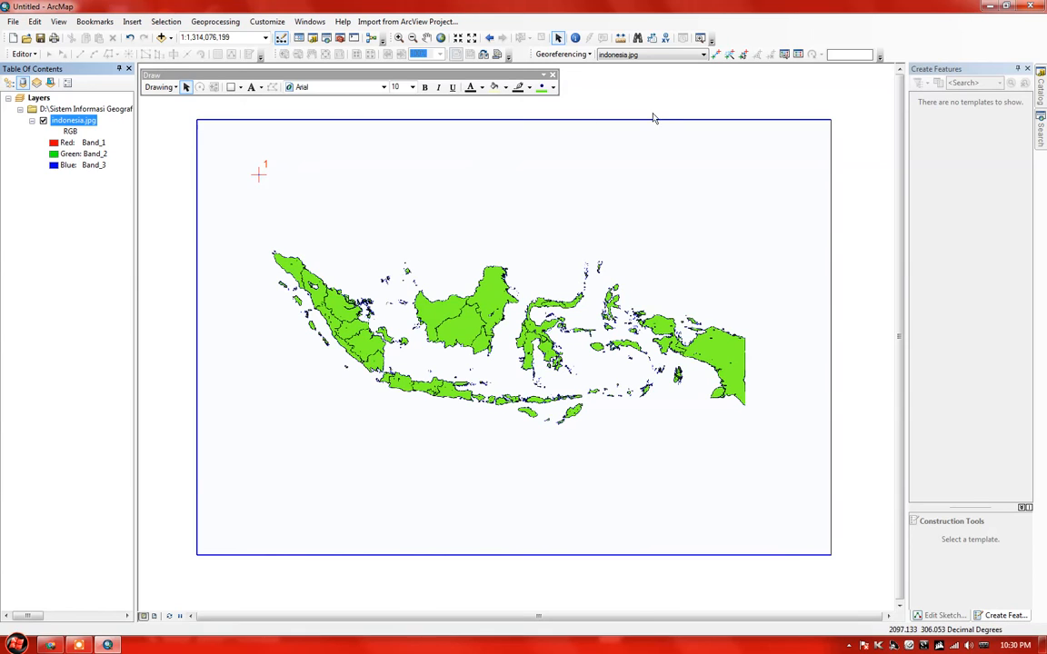
pyautogui.click(716, 55)
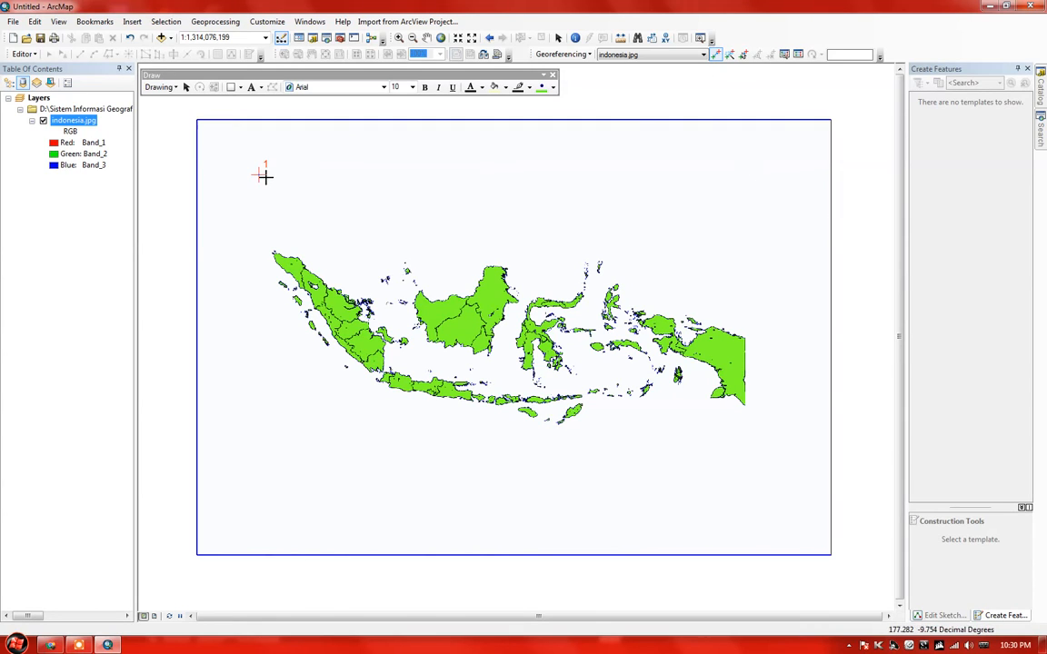
pyautogui.click(762, 170)
pyautogui.rightClick(761, 169)
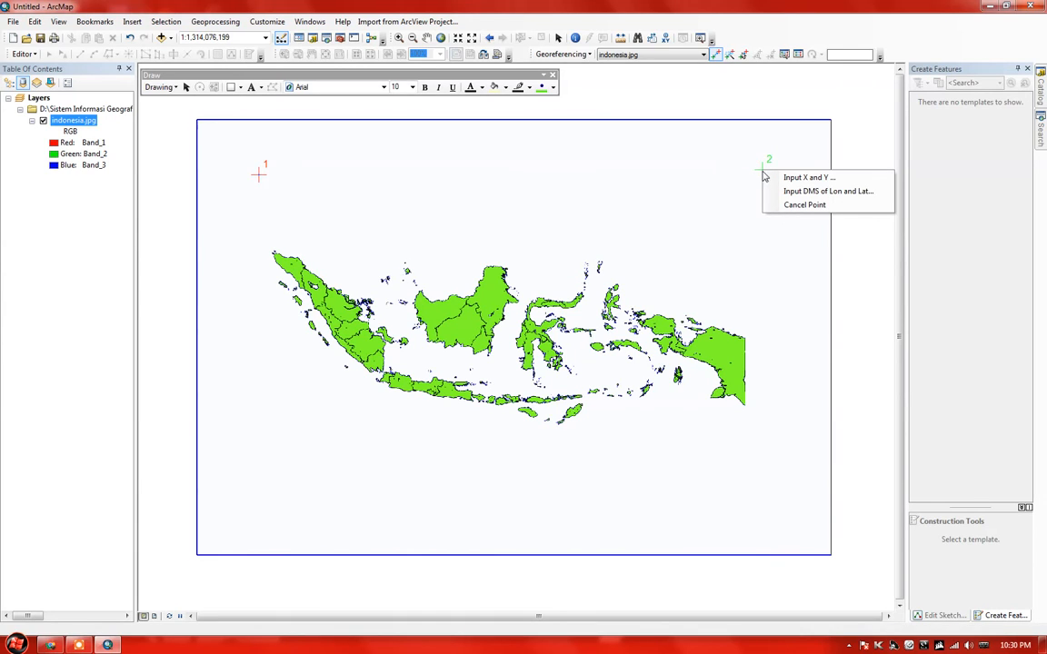
pyautogui.click(778, 191)
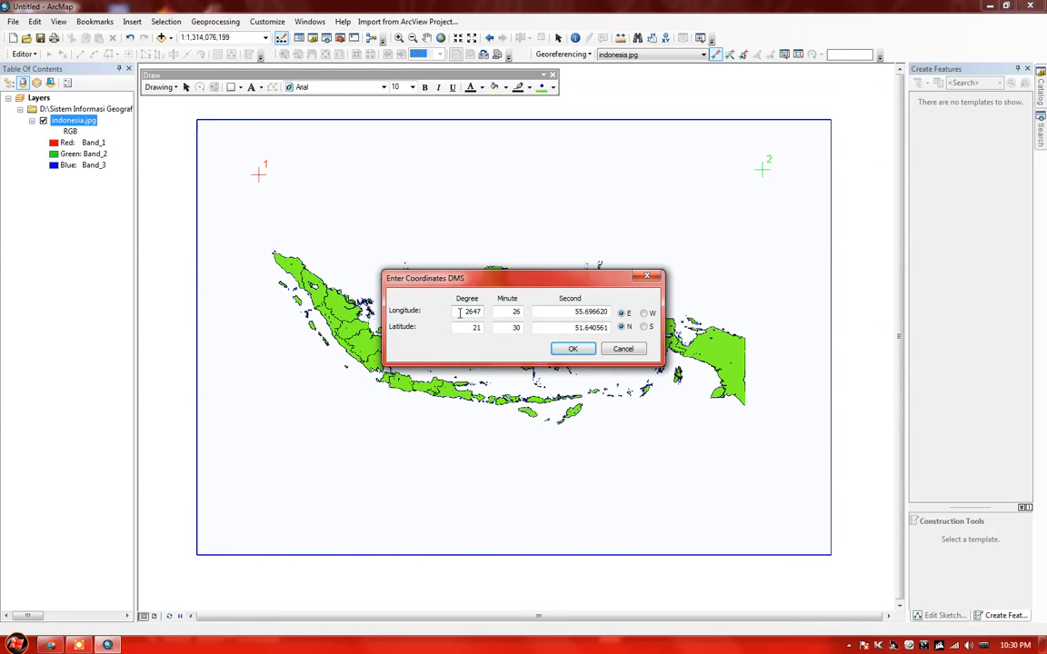
# Set the second control point's longitude to 123 degrees 0 minutes and its latitude degrees to 3.
pyautogui.moveTo(460, 312); pyautogui.dragTo(513, 311)
pyautogui.write('123')
pyautogui.doubleClick(473, 328)
pyautogui.write('3')
pyautogui.doubleClick(515, 312)
pyautogui.write('0')
# Set both seconds values of the second control point to 0 with latitude south, and accept the coordinates.
pyautogui.press('Tab')
pyautogui.press('Tab')
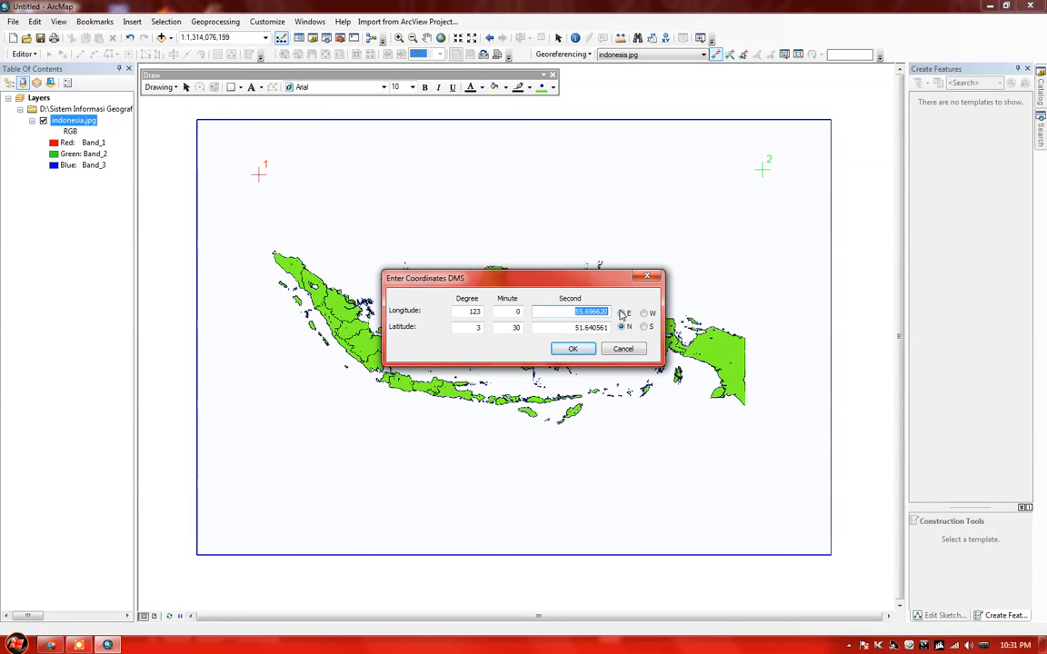
pyautogui.write('0')
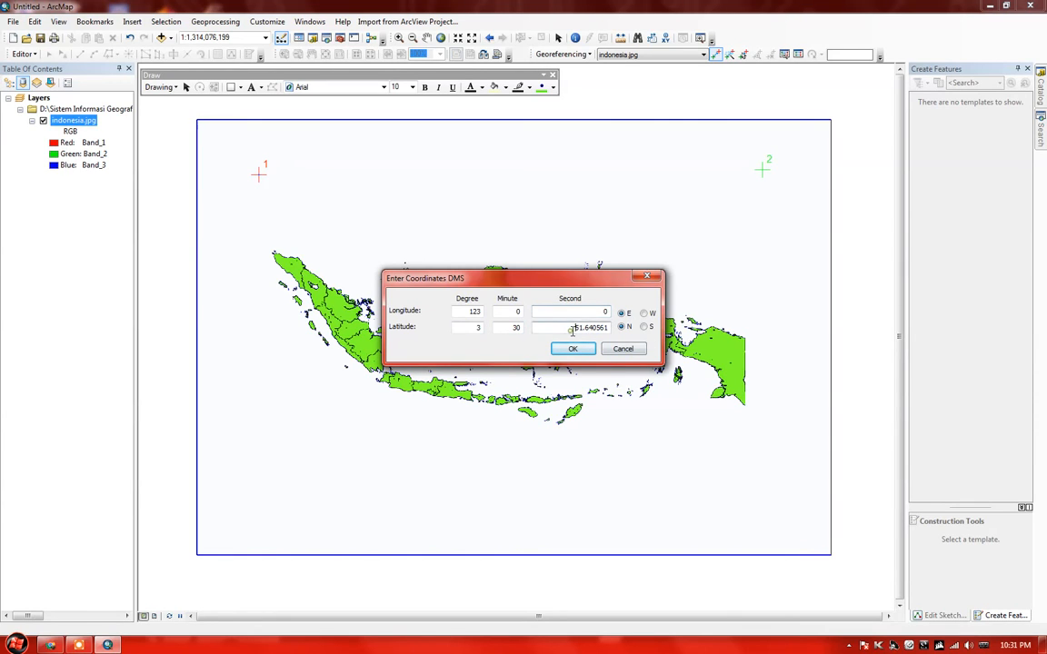
pyautogui.press('Tab')
pyautogui.write('0')
pyautogui.click(644, 326)
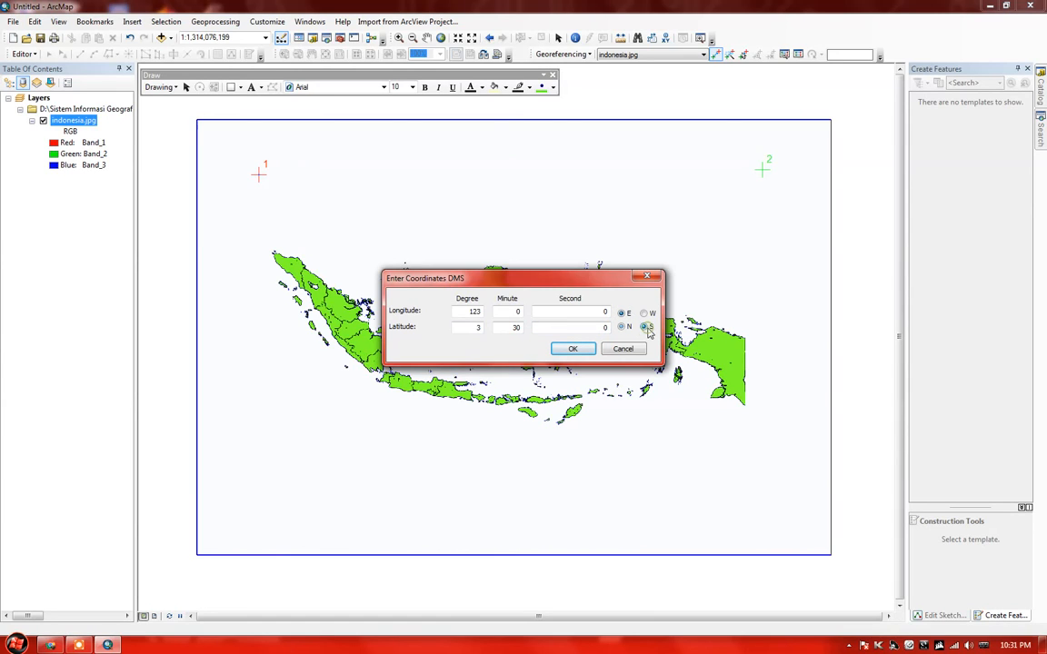
pyautogui.click(571, 350)
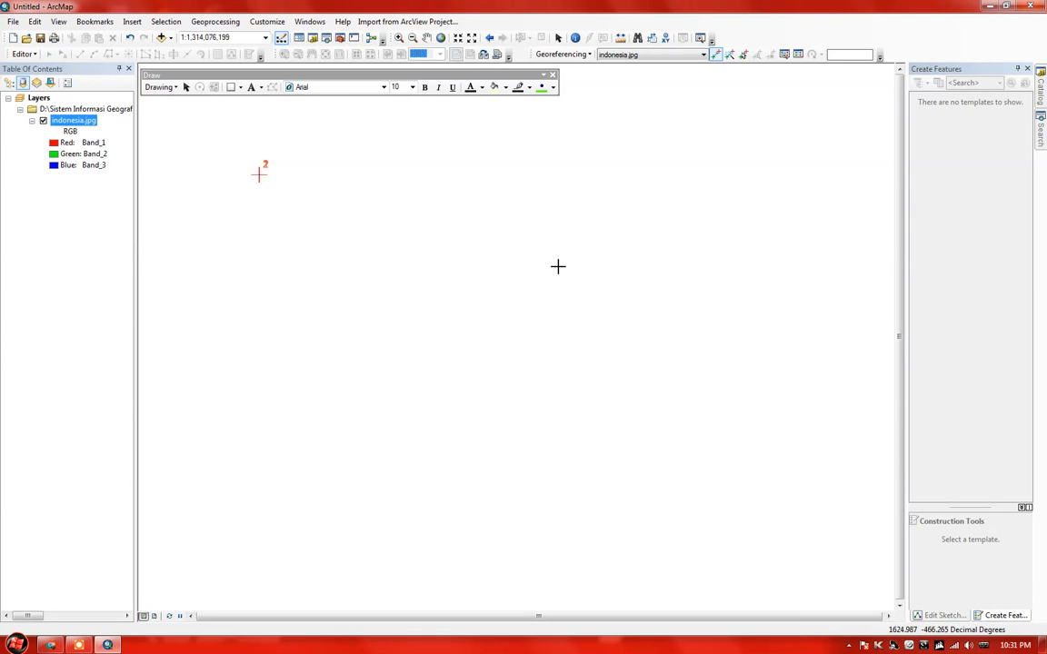
pyautogui.rightClick(80, 125)
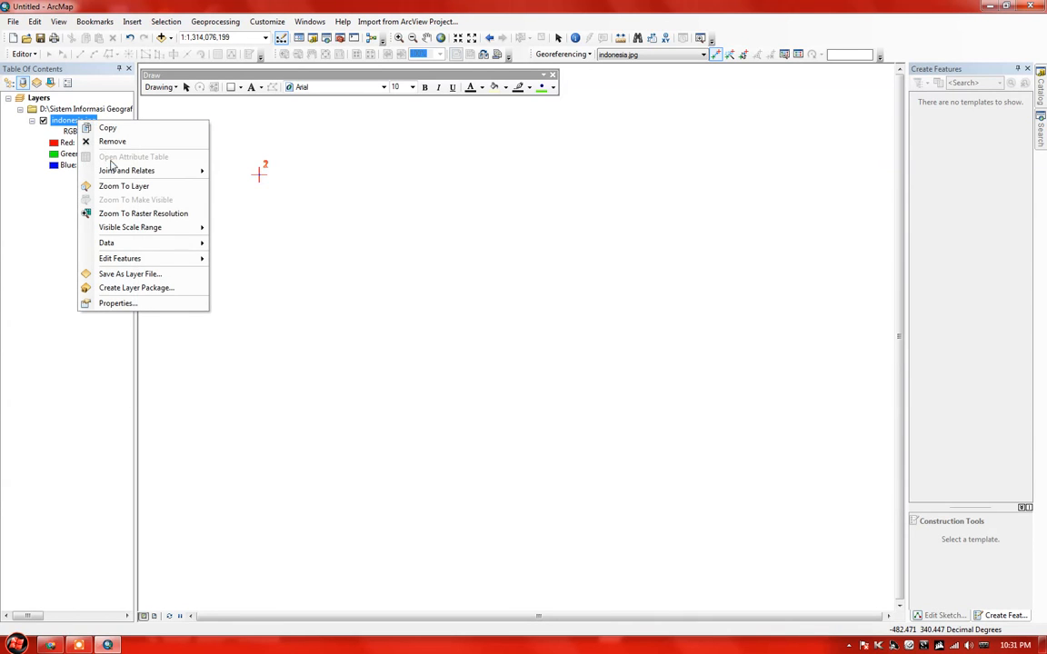
pyautogui.click(123, 187)
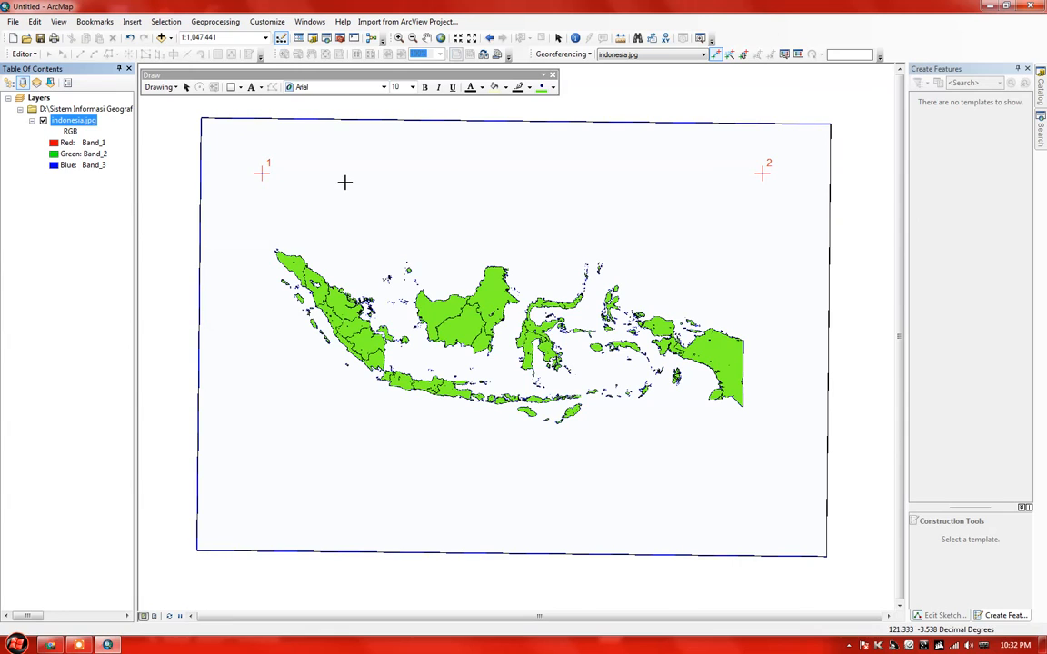